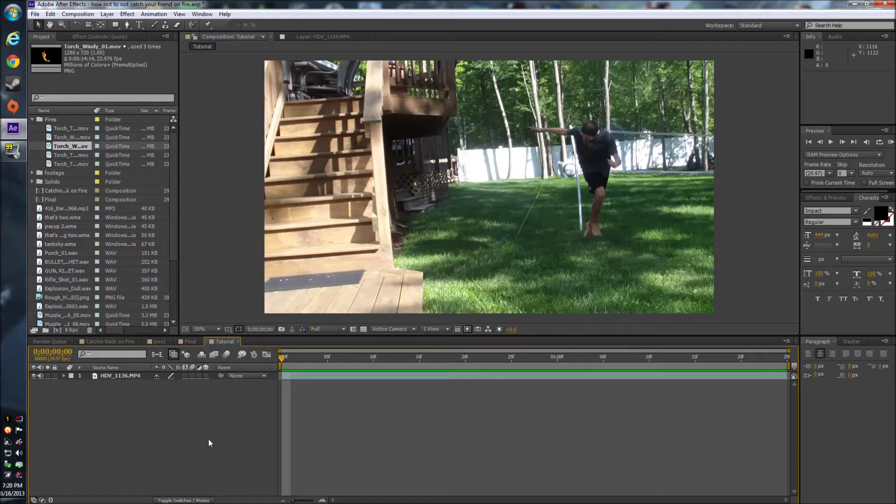
Step: Scrub through the backyard running clip to preview it, then show the Tracker panel
{"action": "left_click", "coordinate": [299, 355]}
{"action": "left_click_drag", "start_coordinate": [298, 354], "coordinate": [281, 273]}
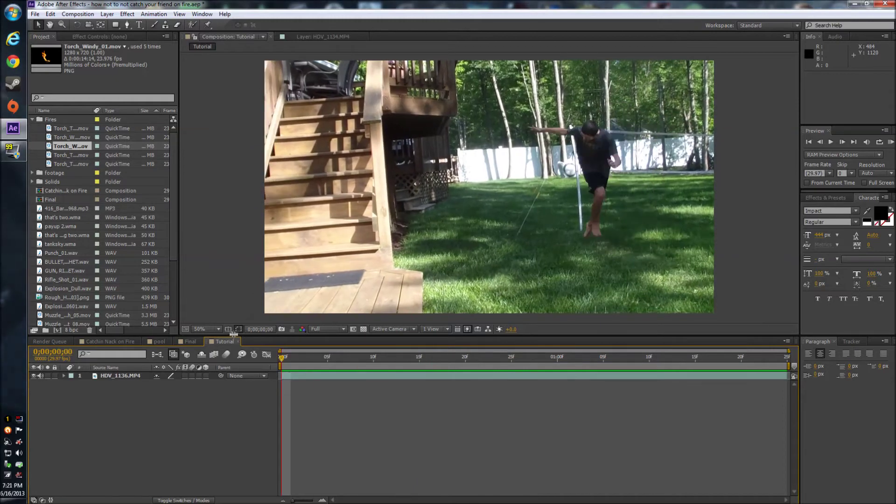
{"action": "left_click", "coordinate": [849, 341]}
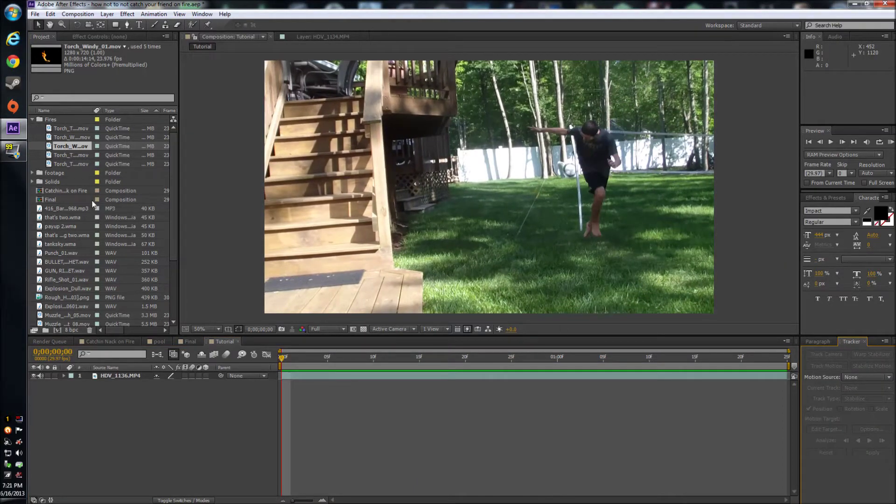
Step: Browse the torch clips in the Fires folder and select Torch_Turbulent_02.mov
{"action": "left_click", "coordinate": [71, 132]}
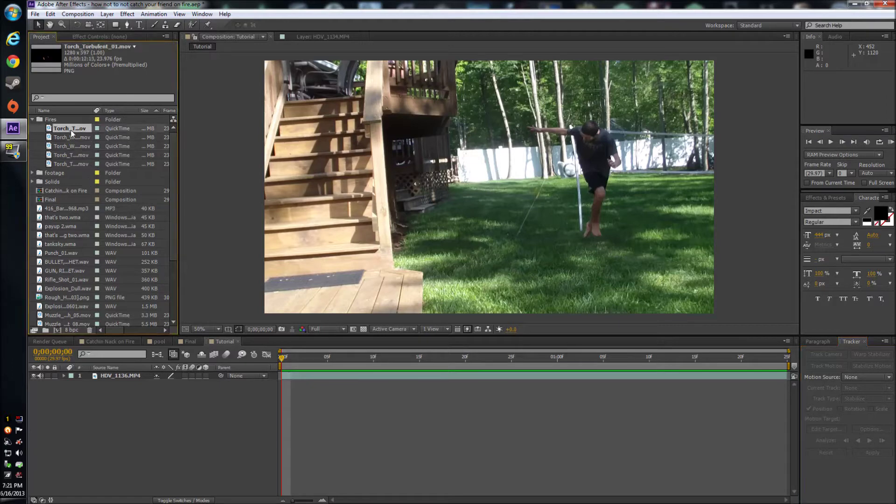
{"action": "left_click", "coordinate": [72, 138]}
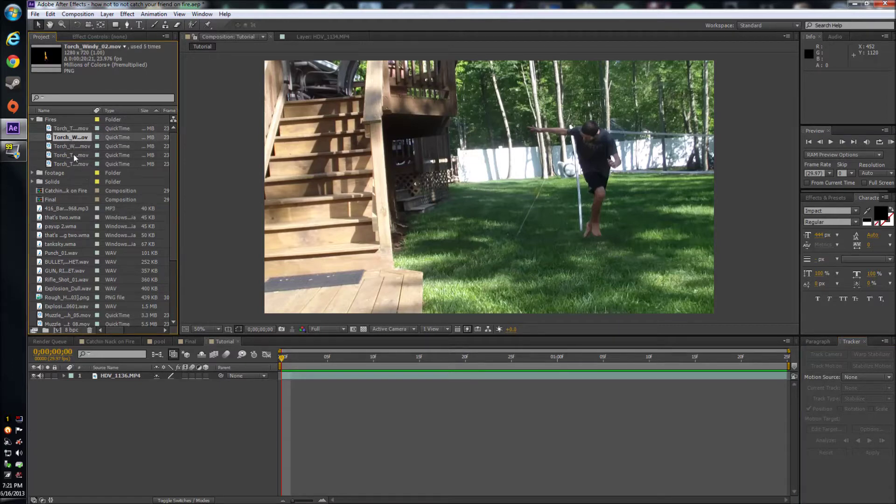
{"action": "left_click", "coordinate": [72, 146]}
{"action": "left_click", "coordinate": [68, 156]}
{"action": "left_click", "coordinate": [69, 163]}
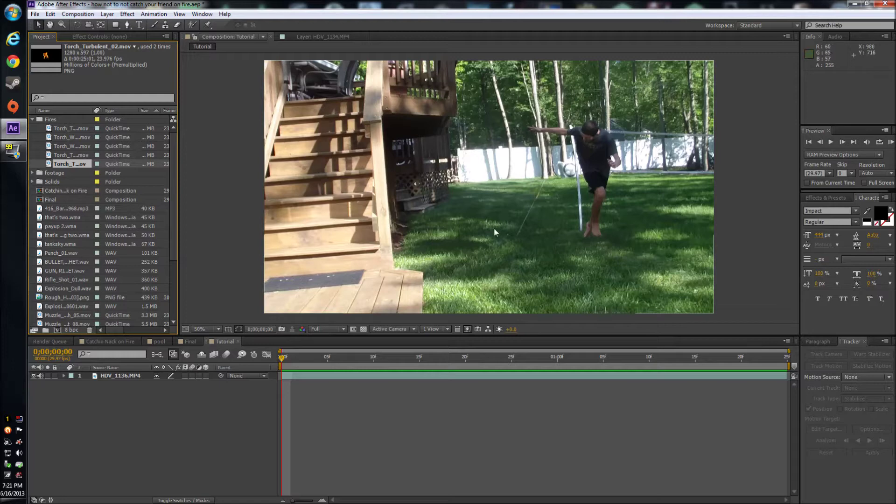
Step: Select the HDV_1136.MP4 layer and start Track Motion, creating Tracker 1 with Track Point 1
{"action": "left_click", "coordinate": [133, 375]}
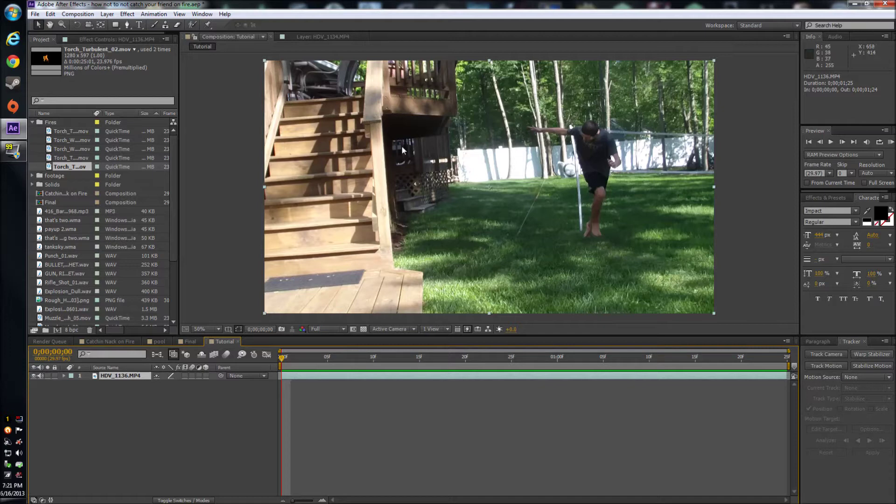
{"action": "left_click", "coordinate": [202, 15]}
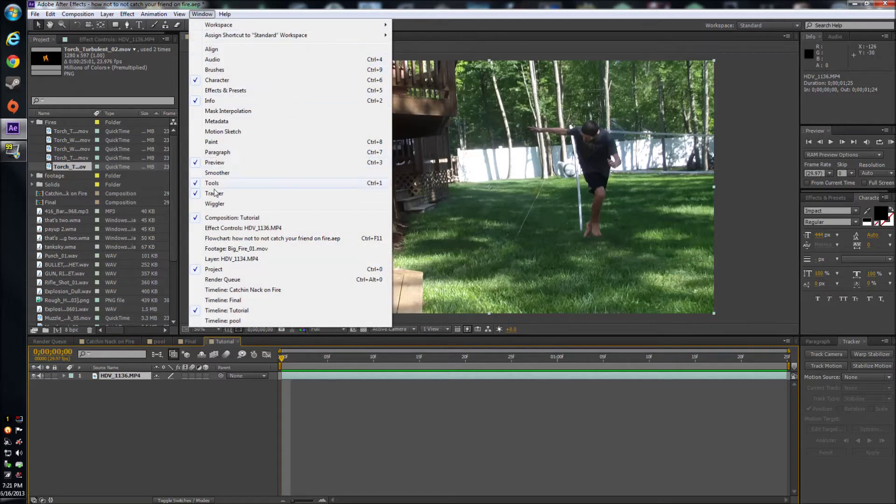
{"action": "left_click", "coordinate": [590, 188]}
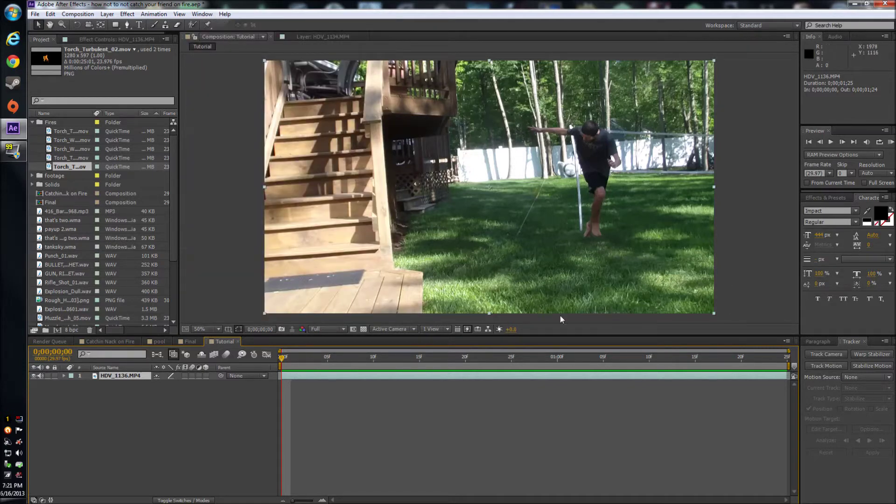
{"action": "left_click", "coordinate": [814, 367]}
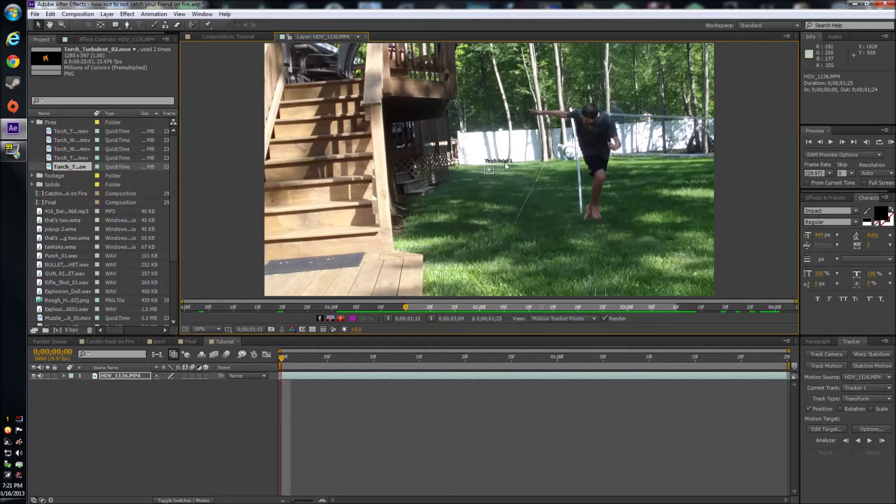
{"action": "scroll", "coordinate": [489, 171], "scroll_direction": "up", "scroll_amount": 2}
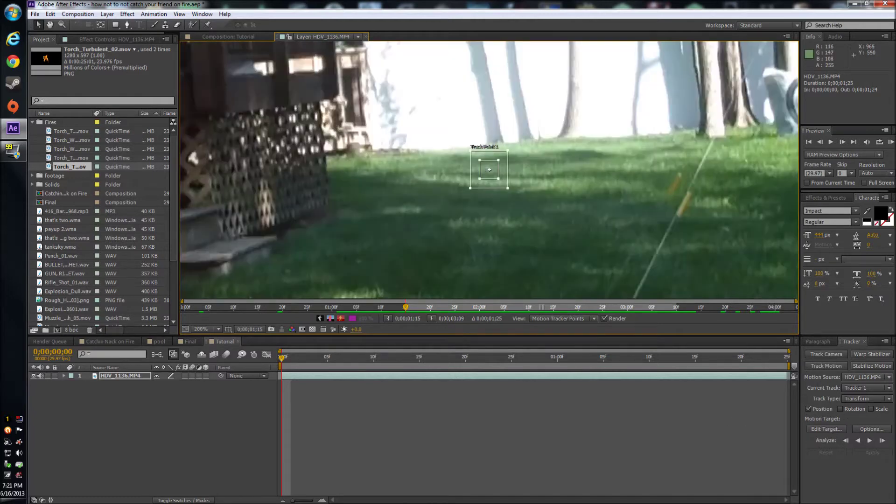
Step: Enlarge Track Point 1's regions and move it onto the running man's torso
{"action": "left_click_drag", "start_coordinate": [508, 188], "coordinate": [522, 208]}
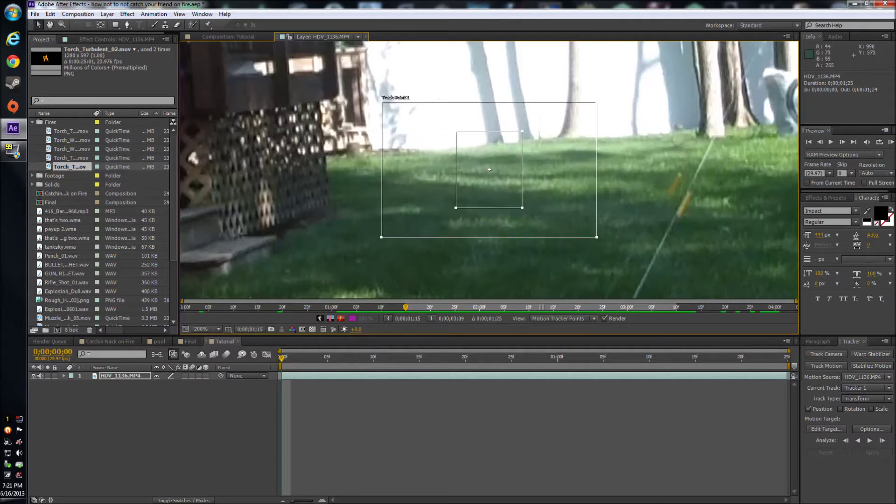
{"action": "scroll", "coordinate": [489, 169], "scroll_direction": "down", "scroll_amount": 4}
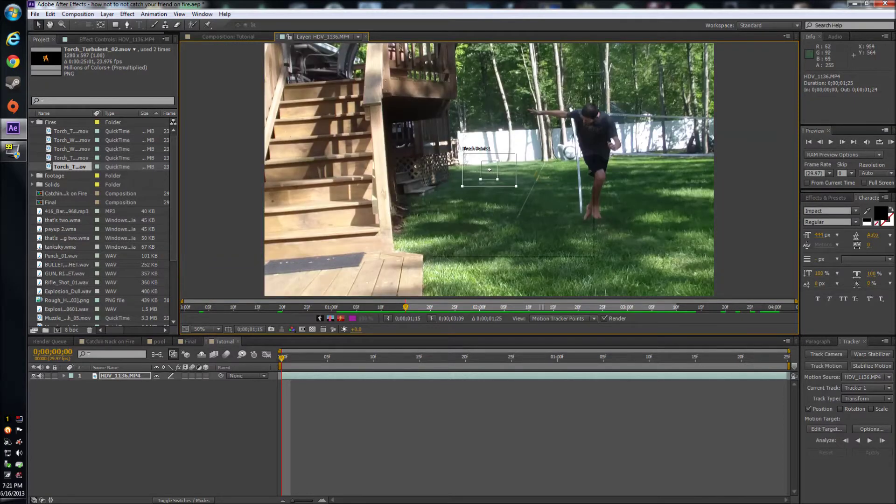
{"action": "left_click_drag", "start_coordinate": [485, 173], "coordinate": [577, 123]}
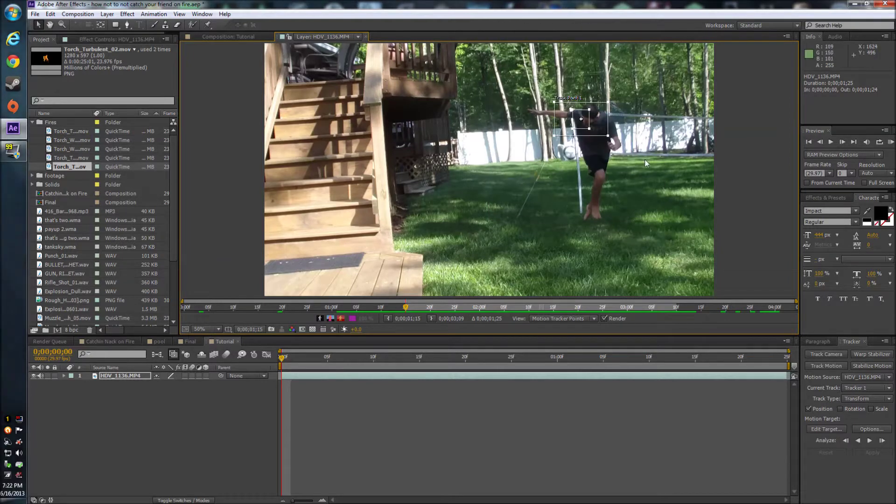
{"action": "left_click_drag", "start_coordinate": [580, 119], "coordinate": [594, 143]}
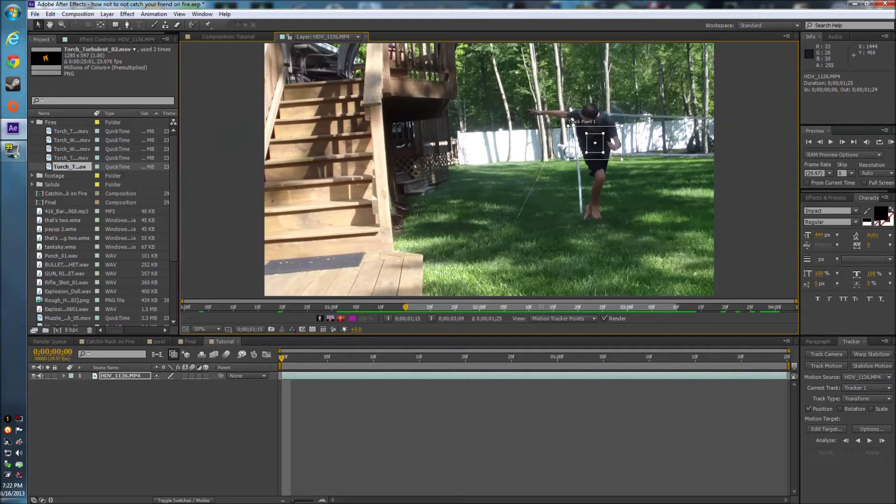
{"action": "scroll", "coordinate": [595, 143], "scroll_direction": "up", "scroll_amount": 1}
{"action": "scroll", "coordinate": [492, 181], "scroll_direction": "up", "scroll_amount": 1}
{"action": "scroll", "coordinate": [492, 181], "scroll_direction": "down", "scroll_amount": 1}
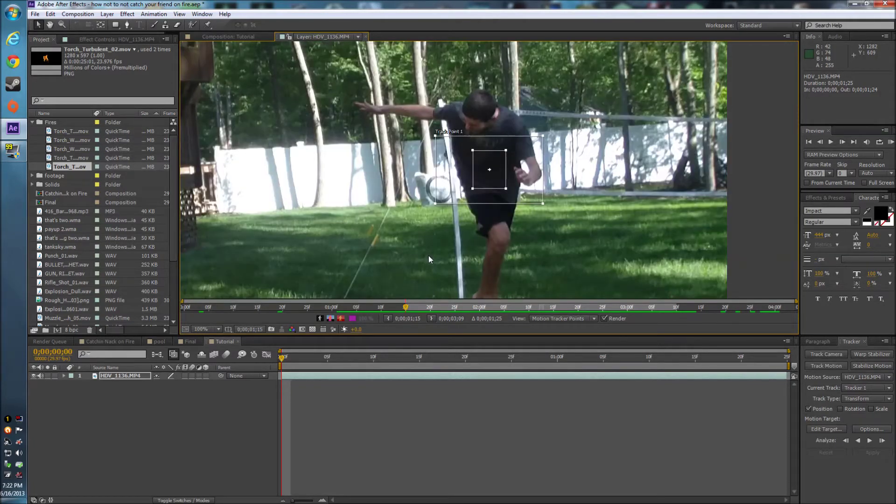
{"action": "scroll", "coordinate": [489, 169], "scroll_direction": "up", "scroll_amount": 1}
Step: Shift Track Point 1 up the shirt, enlarge its feature box and make the search box taller
{"action": "left_click_drag", "start_coordinate": [489, 168], "coordinate": [485, 124]}
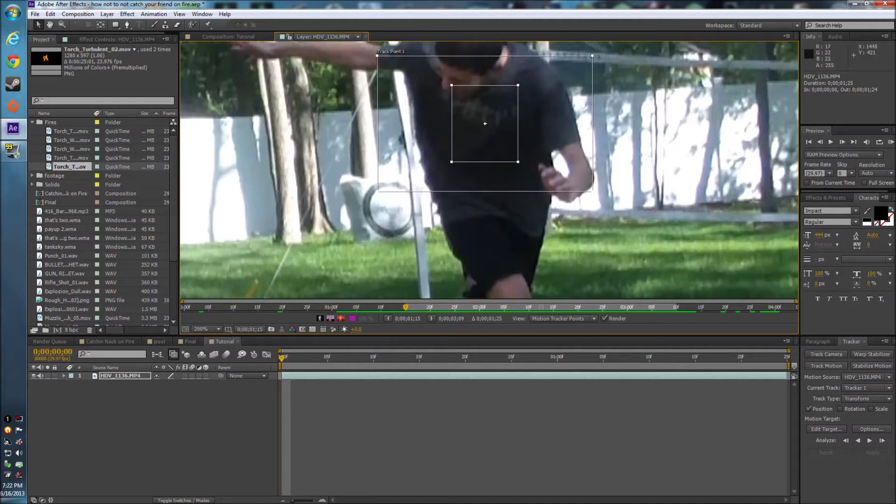
{"action": "left_click_drag", "start_coordinate": [518, 162], "coordinate": [533, 180]}
{"action": "left_click_drag", "start_coordinate": [484, 134], "coordinate": [491, 176]}
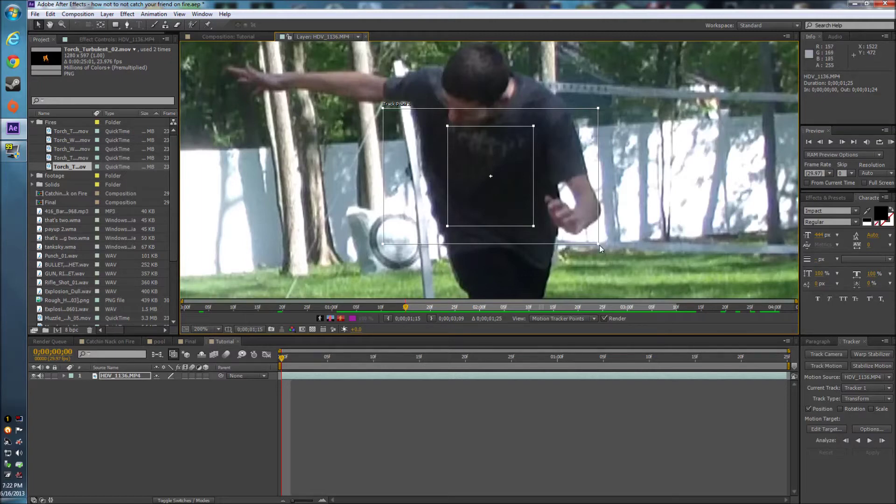
{"action": "left_click_drag", "start_coordinate": [599, 244], "coordinate": [572, 251]}
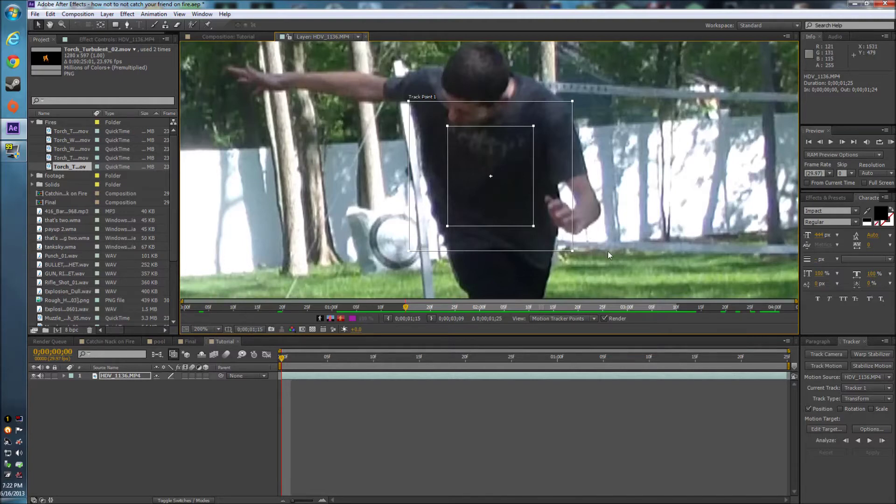
{"action": "left_click", "coordinate": [870, 441]}
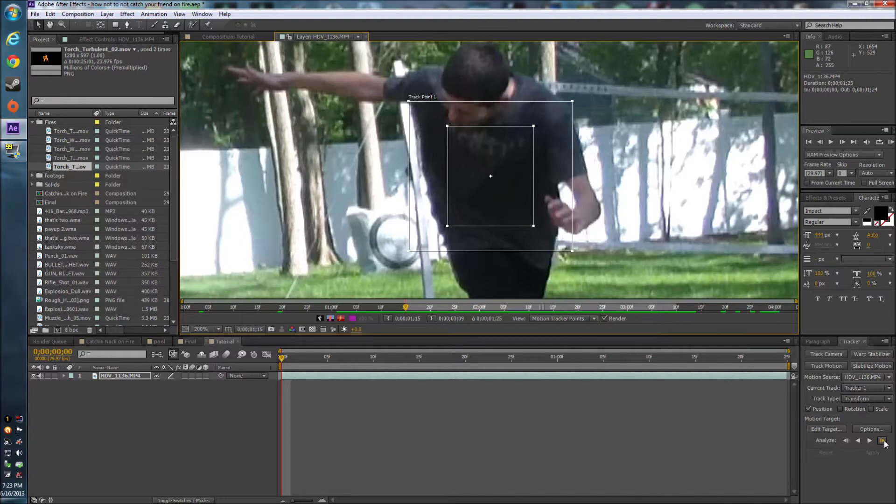
Step: Track the shirt point forward frame by frame through the first stretch of the run
{"action": "left_click", "coordinate": [884, 441]}
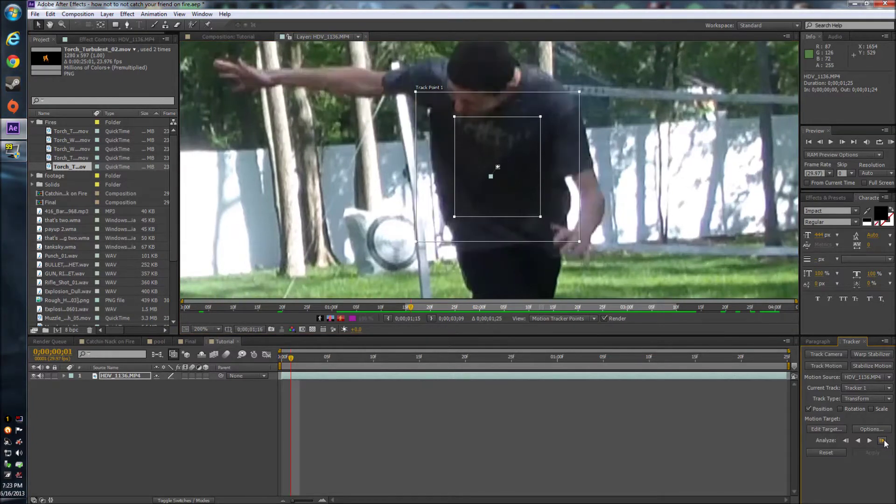
{"action": "left_click", "coordinate": [884, 441]}
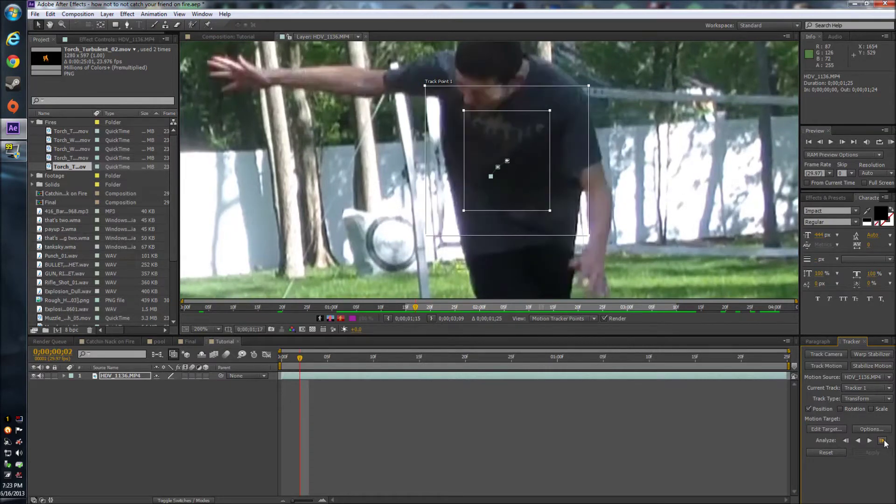
{"action": "left_click", "coordinate": [884, 441]}
{"action": "left_click", "coordinate": [884, 441]}
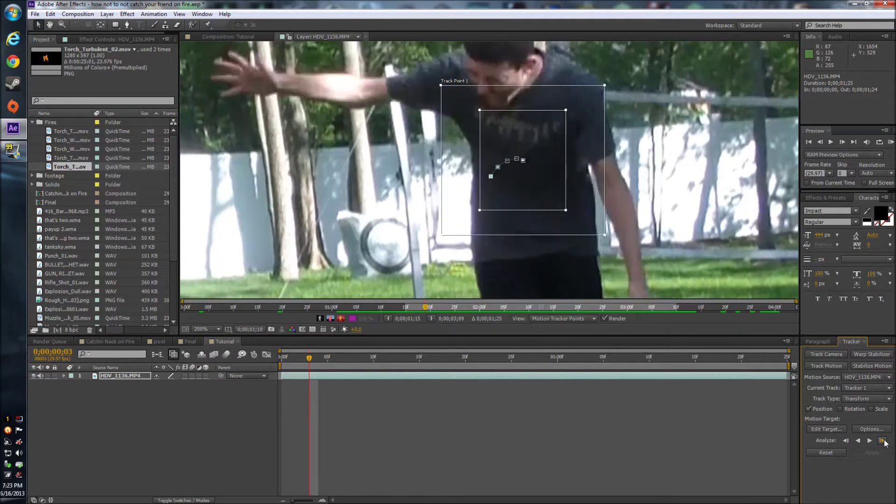
{"action": "left_click", "coordinate": [884, 441]}
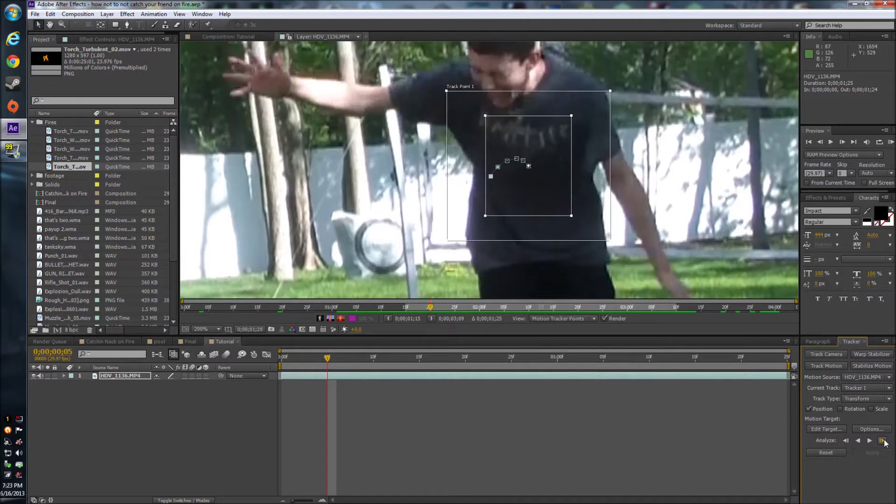
{"action": "left_click", "coordinate": [882, 441]}
{"action": "left_click", "coordinate": [881, 440]}
{"action": "left_click", "coordinate": [882, 440]}
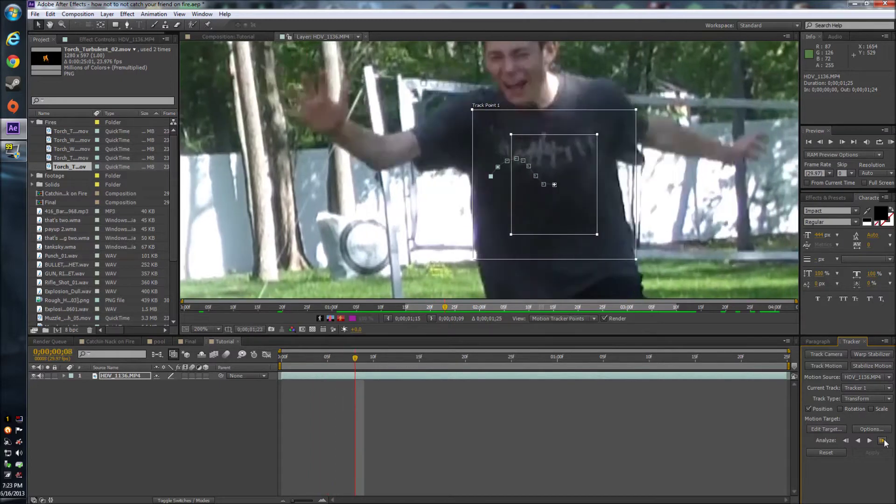
{"action": "left_click", "coordinate": [881, 440]}
{"action": "left_click", "coordinate": [882, 441]}
{"action": "left_click", "coordinate": [881, 440]}
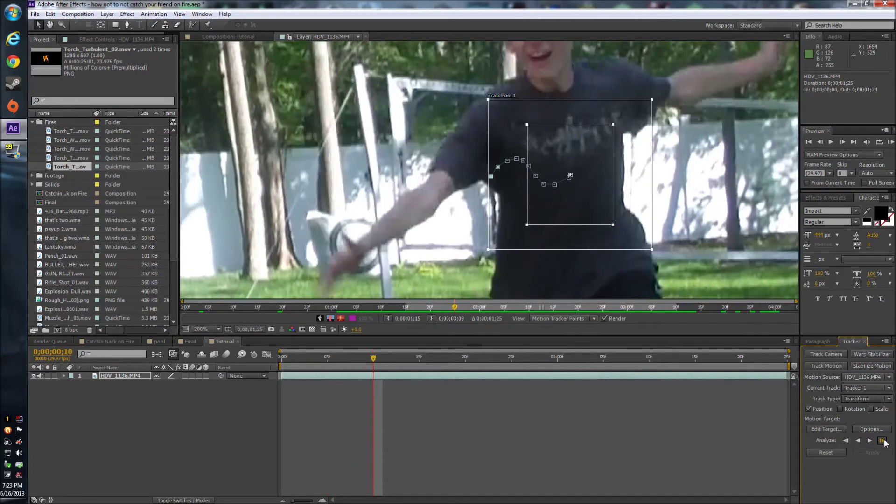
{"action": "left_click", "coordinate": [882, 441]}
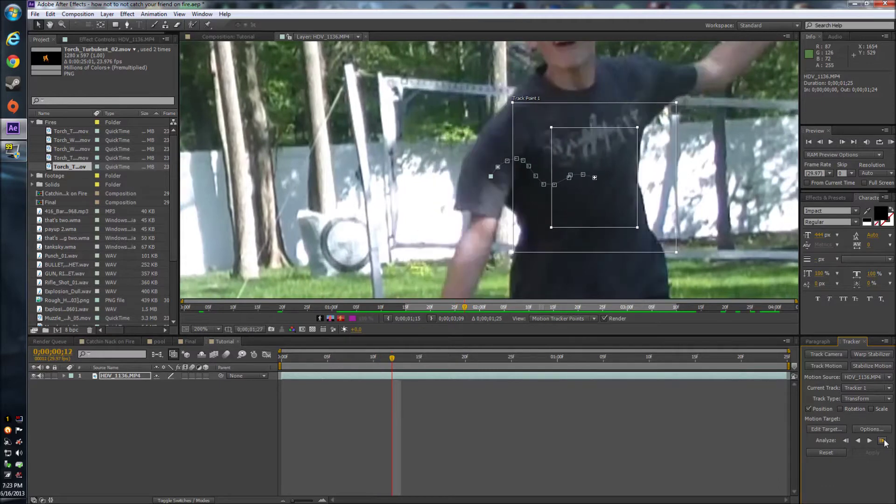
{"action": "left_click", "coordinate": [881, 440]}
{"action": "left_click", "coordinate": [882, 440]}
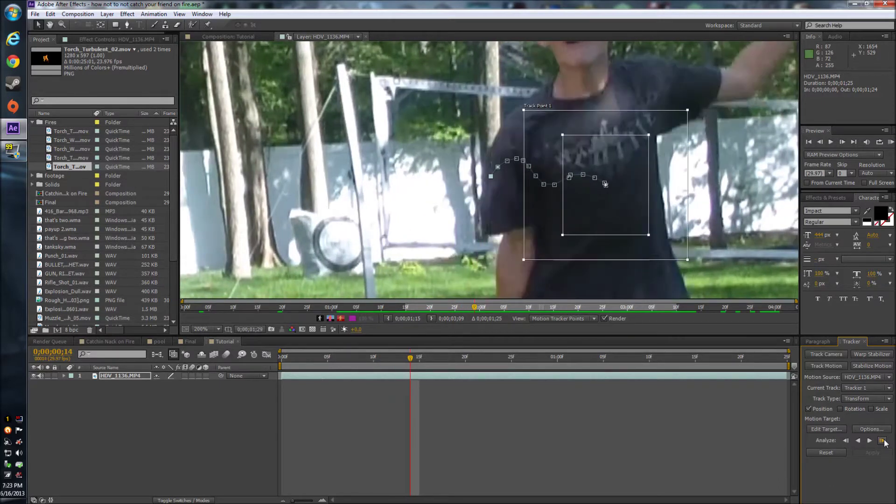
{"action": "left_click", "coordinate": [881, 441]}
{"action": "left_click", "coordinate": [882, 440]}
{"action": "left_click", "coordinate": [881, 440]}
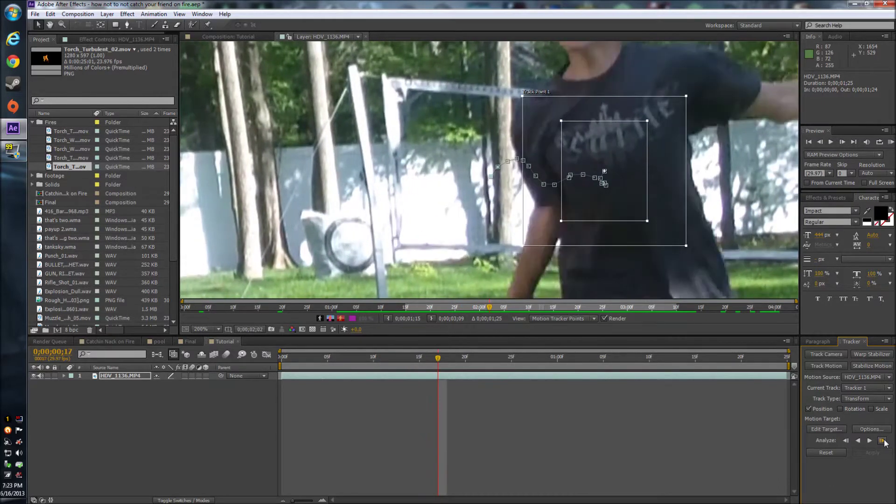
{"action": "left_click", "coordinate": [882, 440]}
{"action": "left_click", "coordinate": [881, 440]}
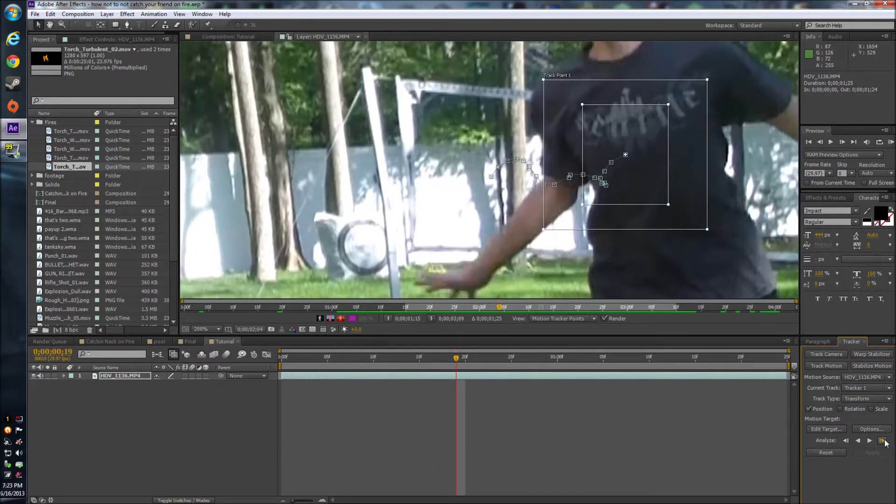
{"action": "left_click", "coordinate": [881, 441]}
{"action": "left_click", "coordinate": [881, 440]}
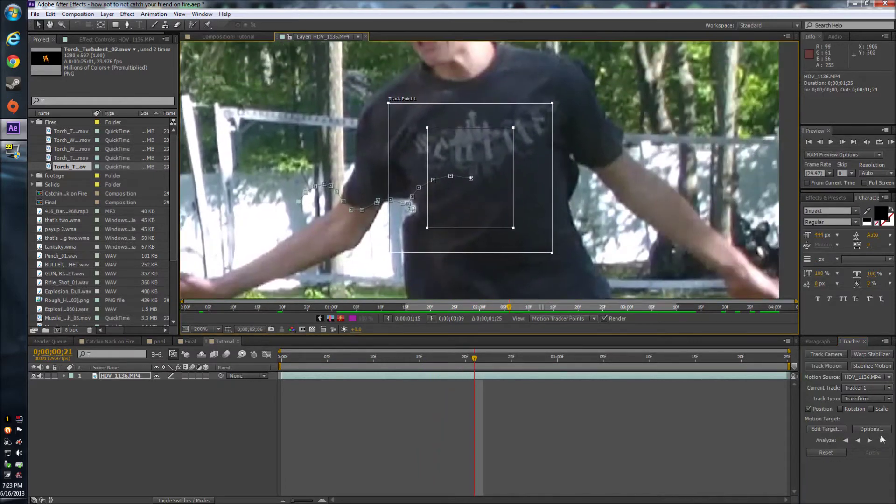
{"action": "left_click", "coordinate": [882, 441]}
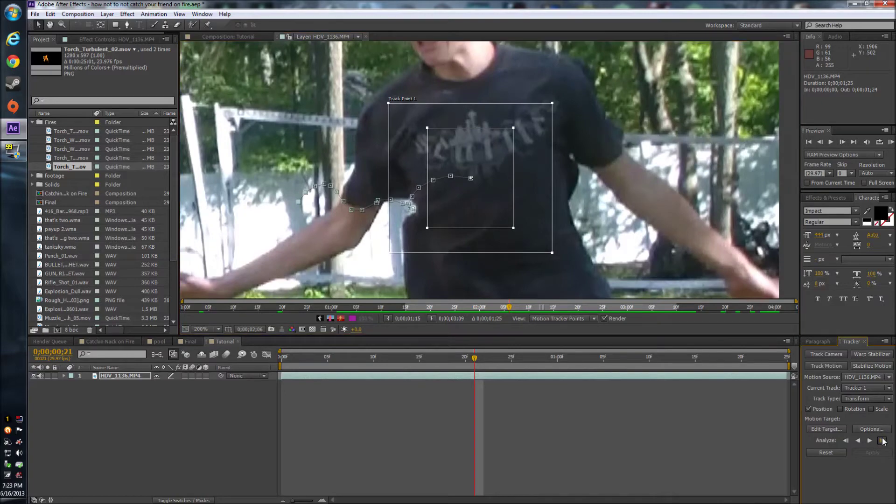
{"action": "left_click", "coordinate": [882, 441]}
{"action": "scroll", "coordinate": [657, 239], "scroll_direction": "down", "scroll_amount": 4}
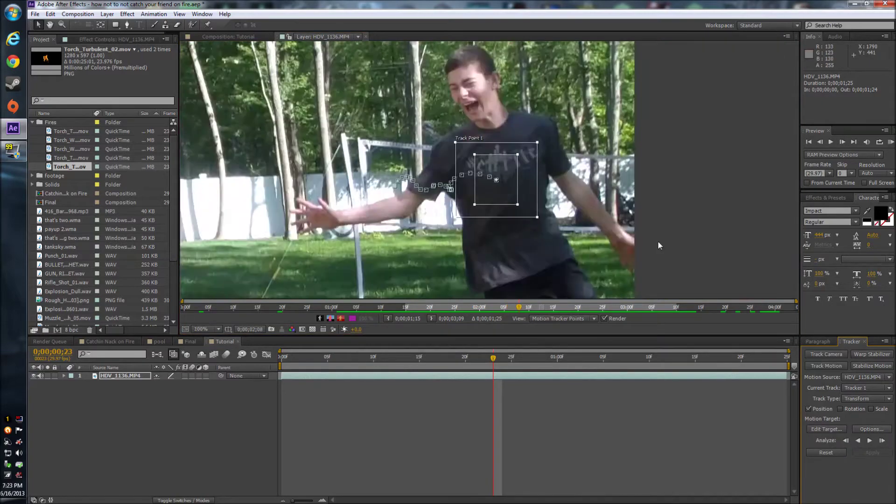
{"action": "scroll", "coordinate": [604, 213], "scroll_direction": "up", "scroll_amount": 4}
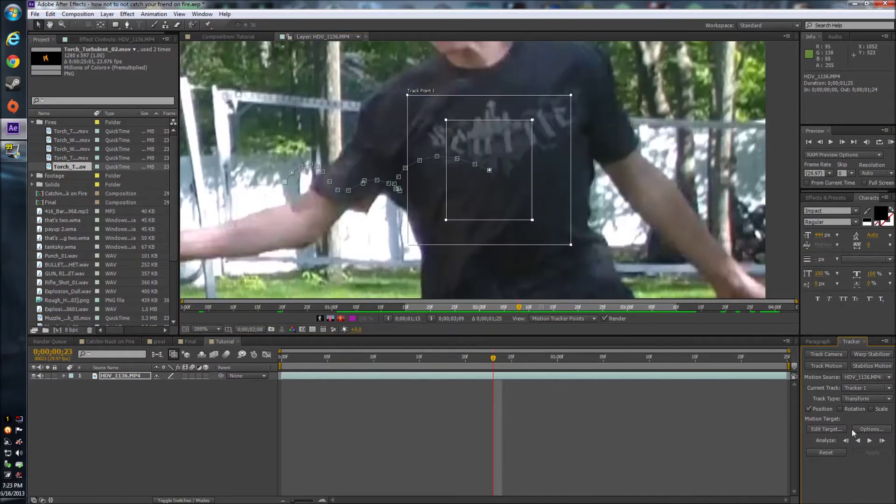
{"action": "left_click", "coordinate": [882, 441]}
{"action": "left_click", "coordinate": [882, 441]}
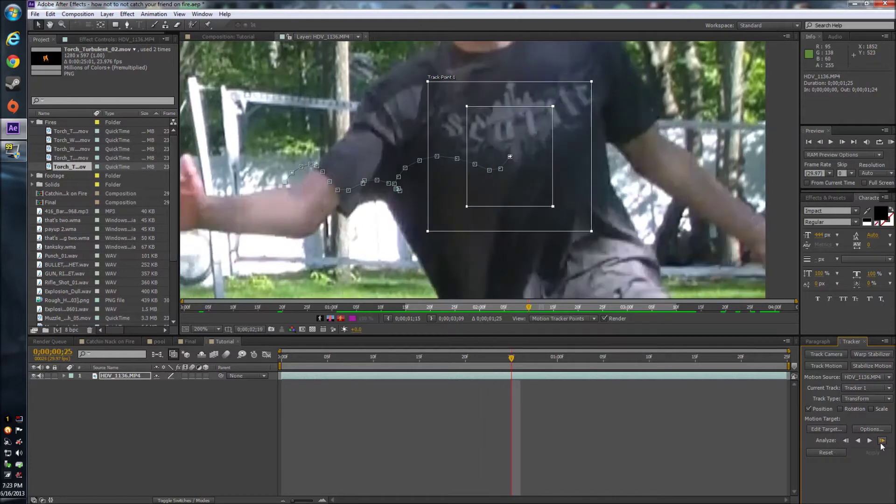
{"action": "left_click", "coordinate": [882, 441]}
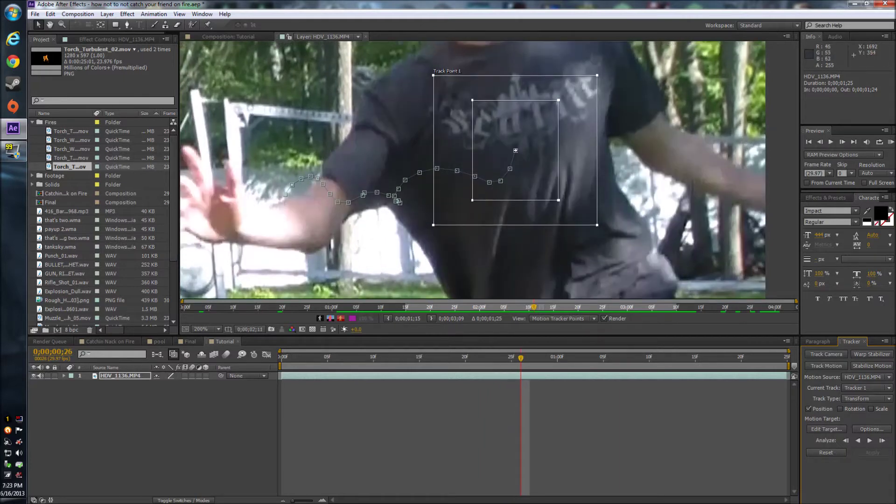
{"action": "scroll", "coordinate": [551, 210], "scroll_direction": "up", "scroll_amount": 3}
{"action": "scroll", "coordinate": [519, 226], "scroll_direction": "down", "scroll_amount": 3}
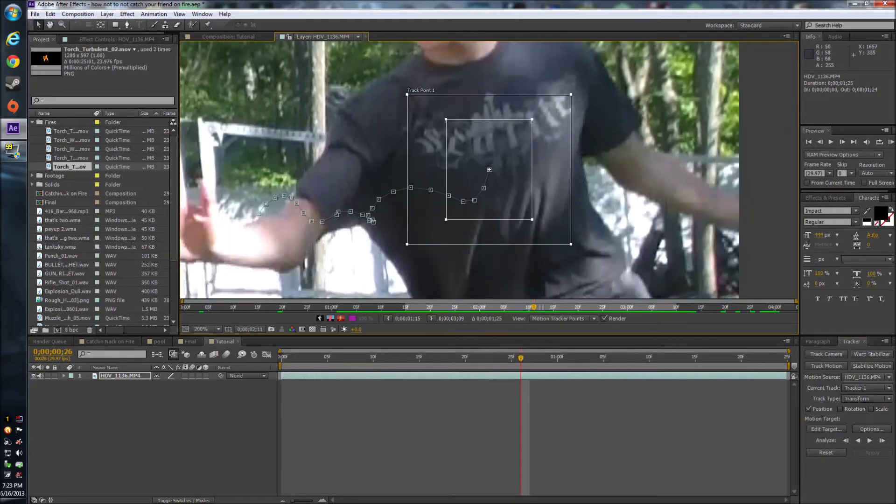
Step: Realign Track Point 1 on the shirt logo and keep tracking, briefly analyzing backward
{"action": "left_click_drag", "start_coordinate": [489, 169], "coordinate": [493, 155]}
{"action": "left_click", "coordinate": [882, 440]}
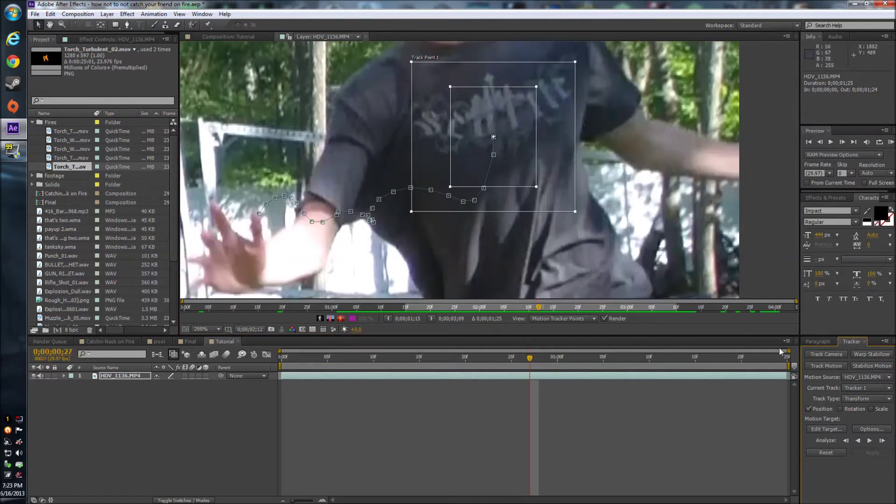
{"action": "left_click", "coordinate": [881, 440]}
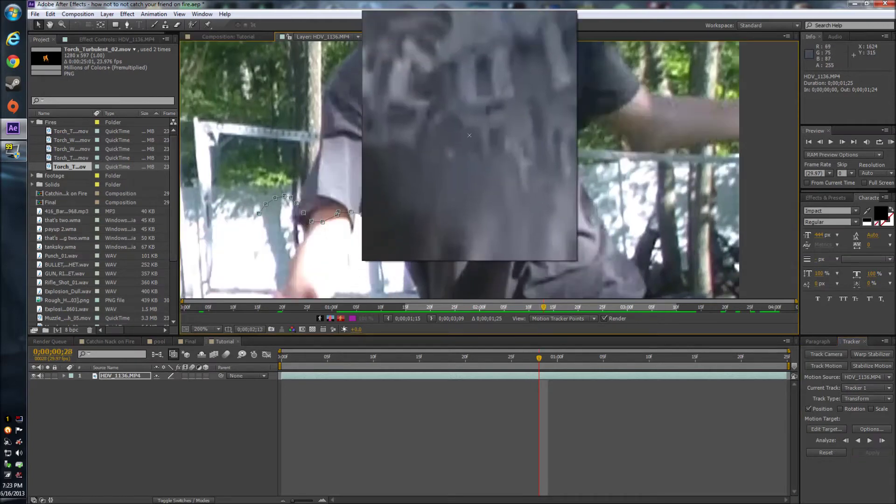
{"action": "left_click_drag", "start_coordinate": [469, 135], "coordinate": [491, 114]}
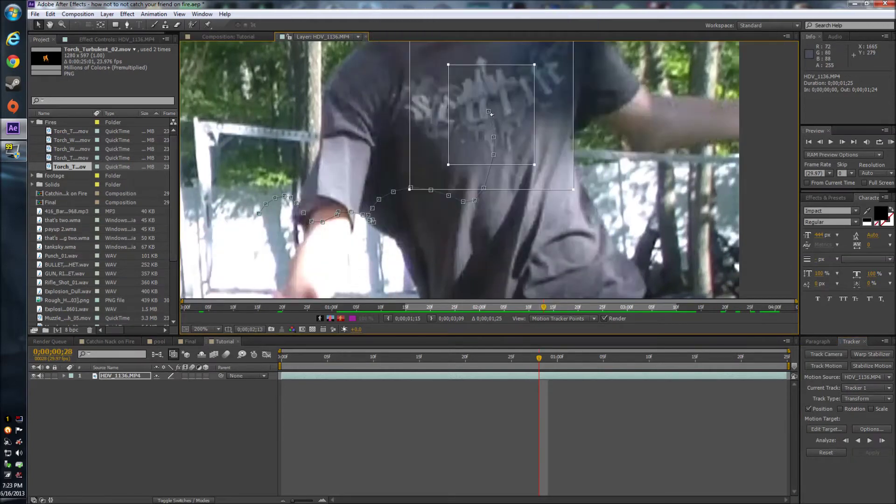
{"action": "left_click", "coordinate": [881, 440]}
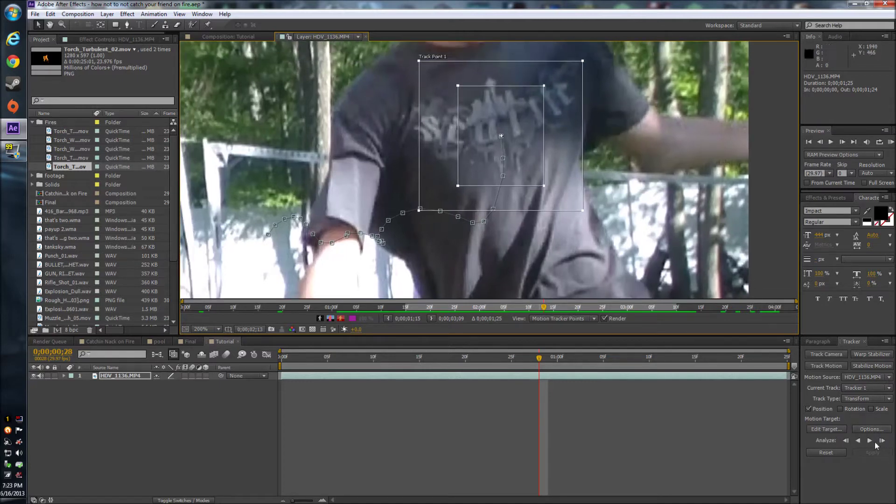
{"action": "left_click", "coordinate": [845, 440]}
{"action": "left_click", "coordinate": [882, 441]}
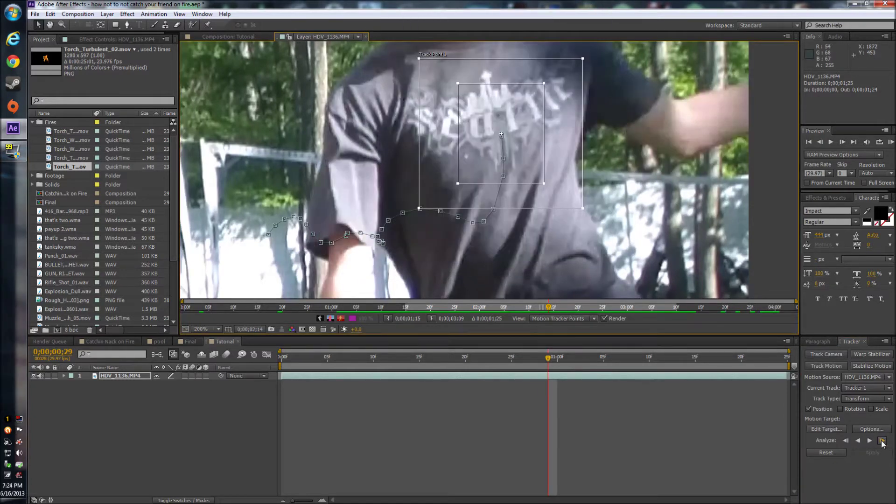
{"action": "left_click", "coordinate": [883, 441]}
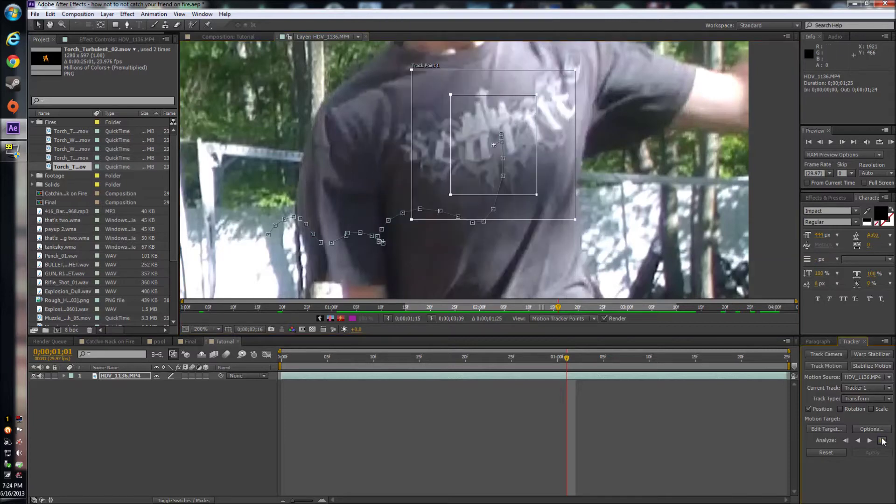
{"action": "left_click", "coordinate": [883, 441]}
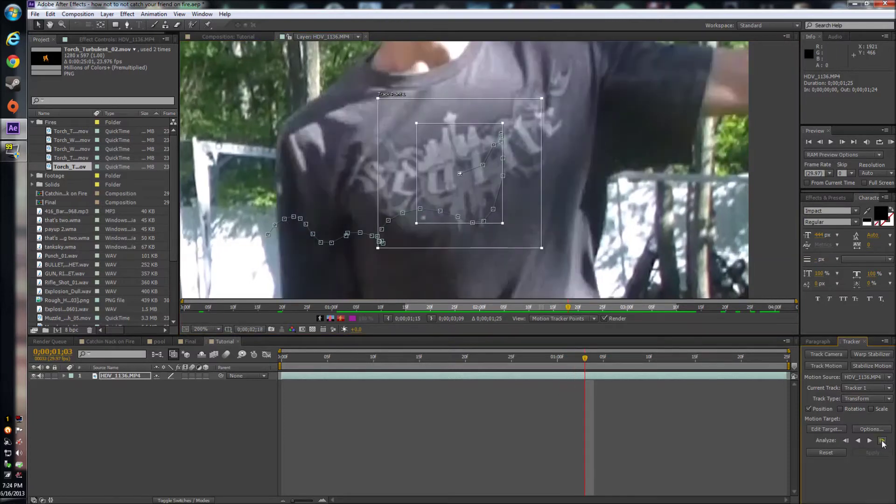
{"action": "left_click", "coordinate": [882, 440]}
{"action": "scroll", "coordinate": [511, 200], "scroll_direction": "down", "scroll_amount": 2}
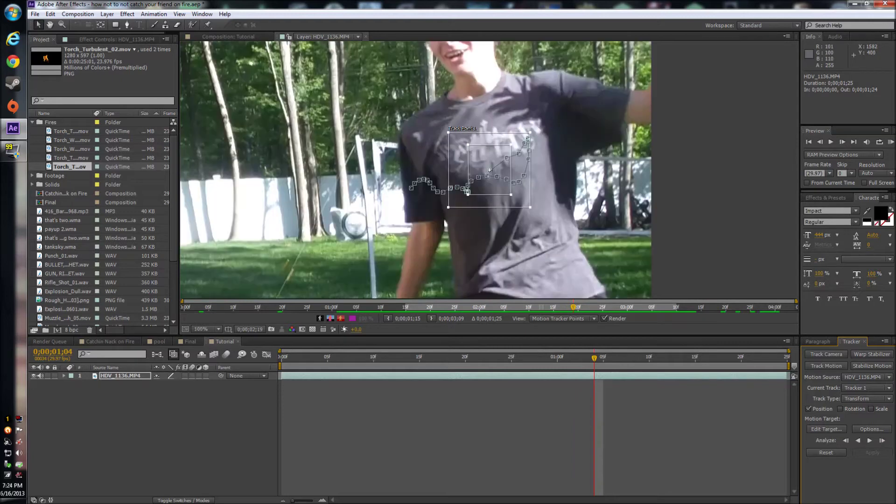
{"action": "scroll", "coordinate": [483, 180], "scroll_direction": "up", "scroll_amount": 2}
Step: Keep correcting the track point on the shirt while tracking forward to about 0;00;01;14
{"action": "left_click", "coordinate": [496, 160]}
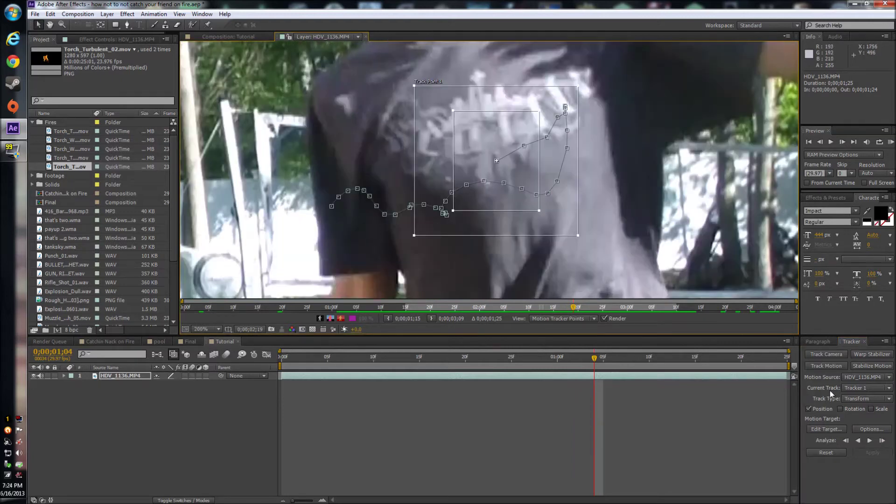
{"action": "left_click", "coordinate": [883, 441]}
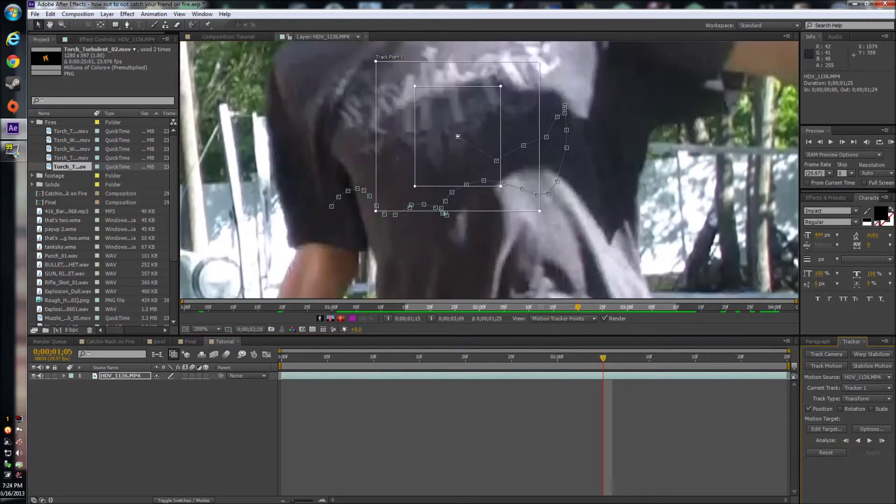
{"action": "left_click", "coordinate": [882, 441]}
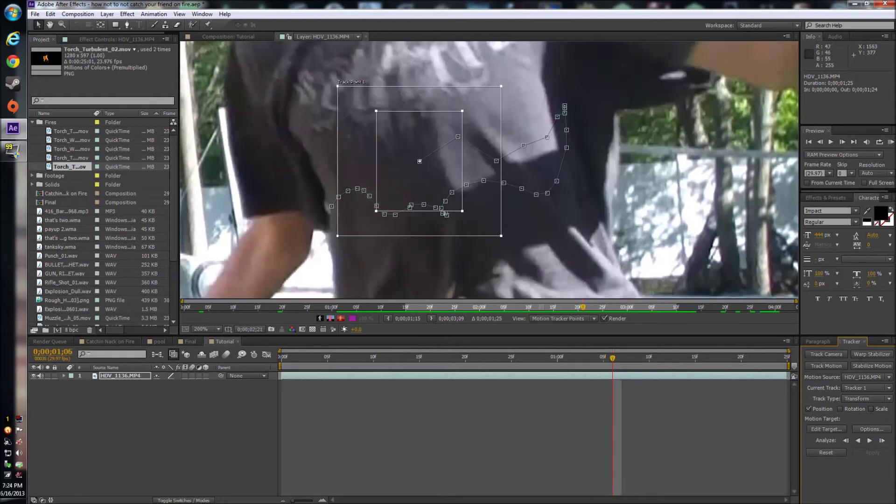
{"action": "scroll", "coordinate": [450, 171], "scroll_direction": "down", "scroll_amount": 2}
{"action": "left_click_drag", "start_coordinate": [450, 172], "coordinate": [453, 145]}
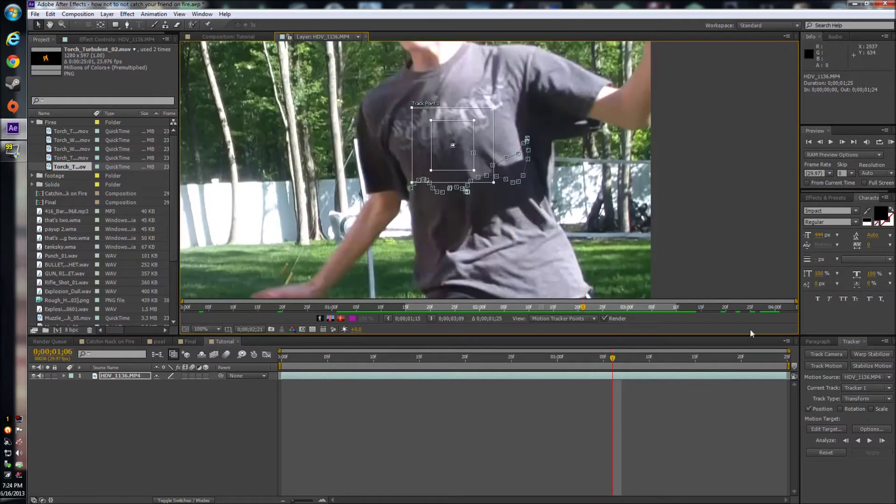
{"action": "left_click", "coordinate": [882, 440]}
{"action": "left_click", "coordinate": [882, 440]}
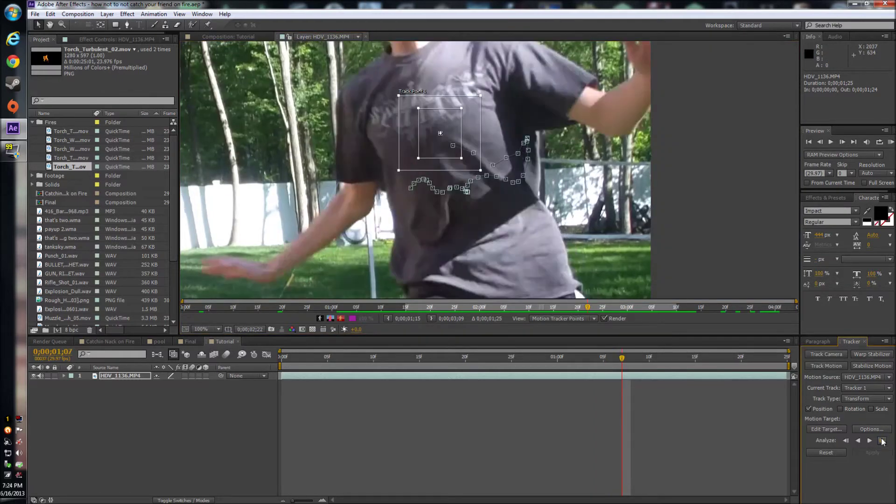
{"action": "left_click_drag", "start_coordinate": [439, 135], "coordinate": [424, 132]}
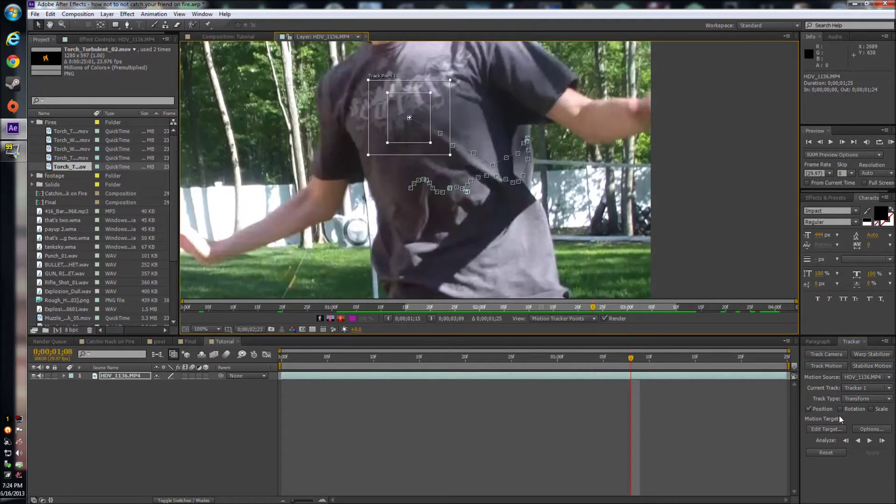
{"action": "left_click", "coordinate": [882, 439]}
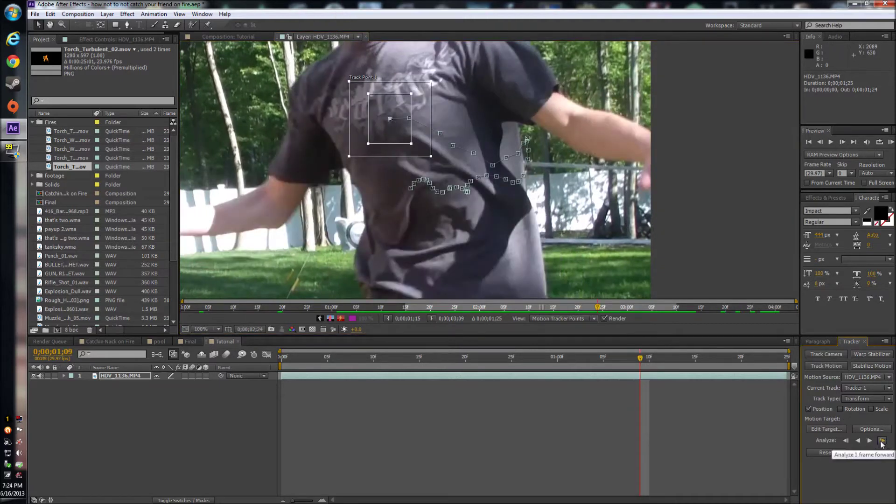
{"action": "left_click", "coordinate": [882, 441]}
{"action": "left_click", "coordinate": [882, 441]}
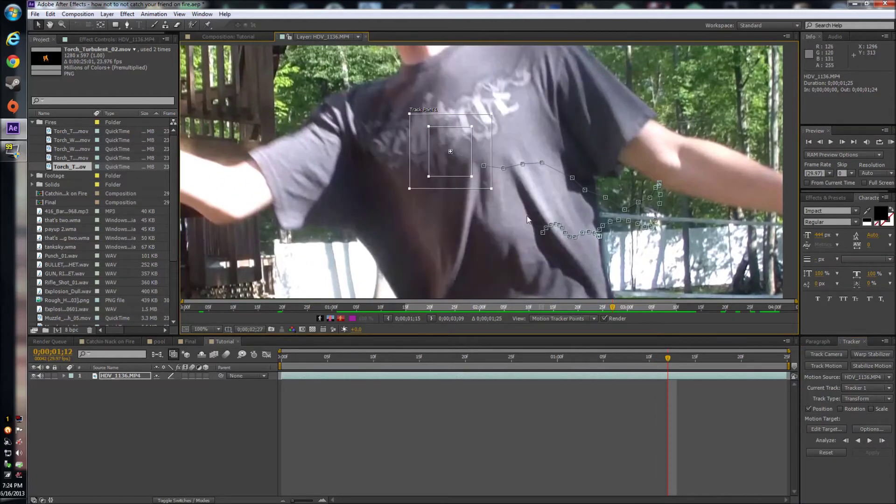
{"action": "left_click", "coordinate": [882, 441]}
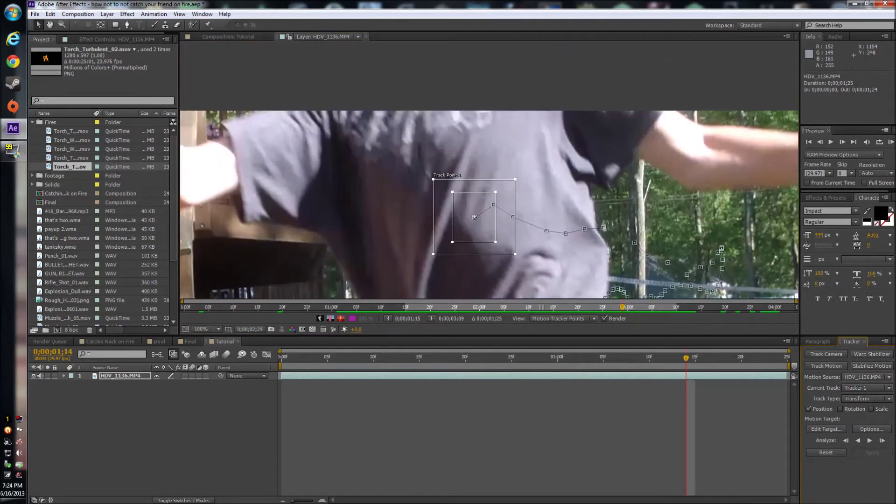
Step: Reposition Track Point 1 on the shirt after each drift while tracking frame by frame
{"action": "left_click_drag", "start_coordinate": [467, 205], "coordinate": [457, 197]}
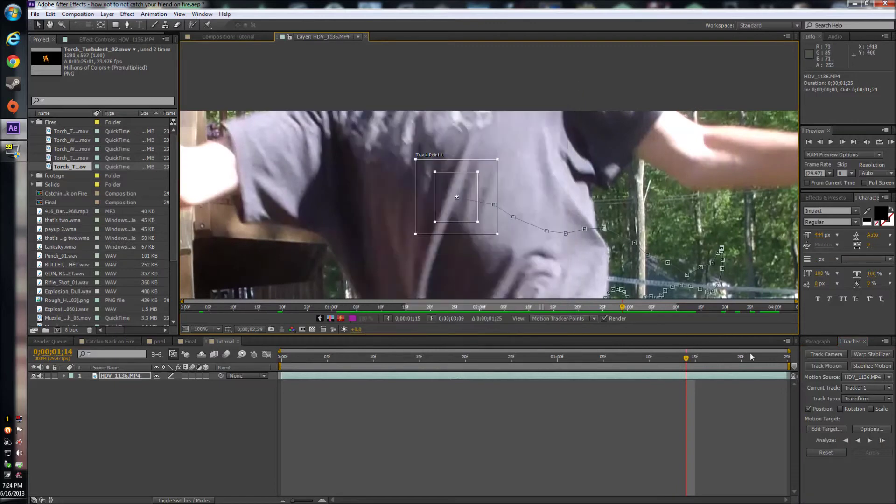
{"action": "left_click", "coordinate": [882, 441]}
{"action": "left_click_drag", "start_coordinate": [426, 188], "coordinate": [394, 183]}
{"action": "left_click", "coordinate": [882, 440]}
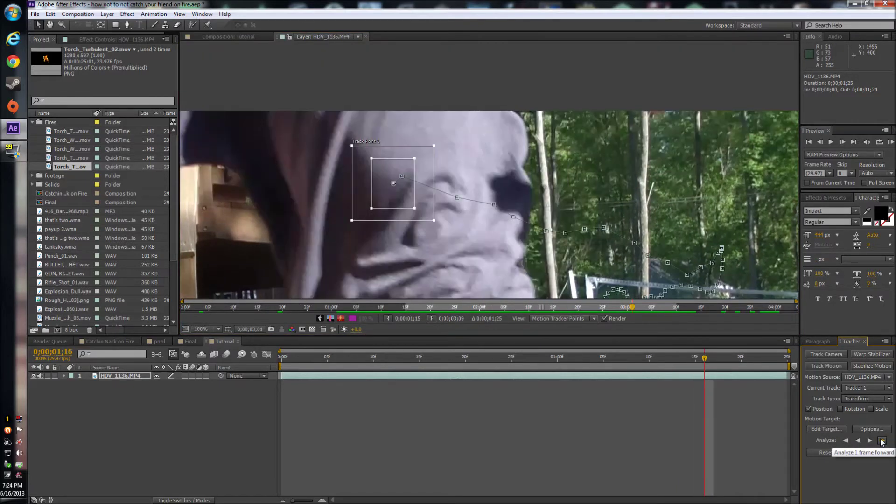
{"action": "left_click_drag", "start_coordinate": [393, 182], "coordinate": [382, 175]}
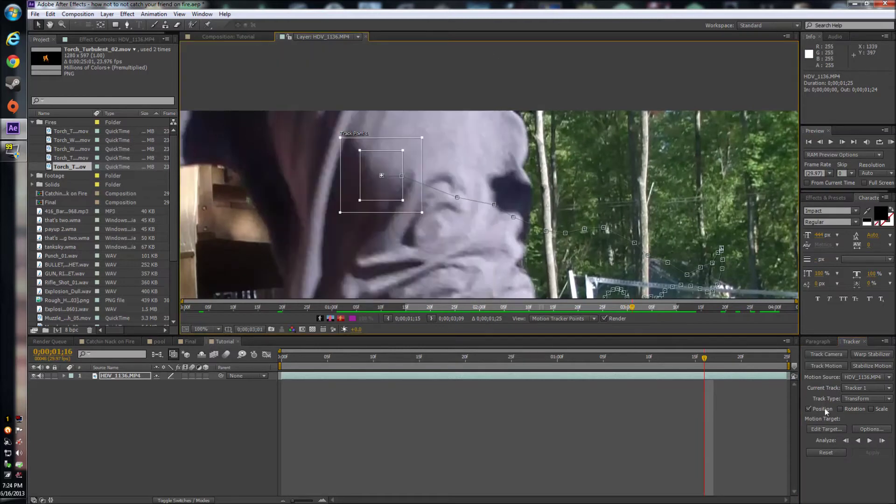
{"action": "left_click", "coordinate": [882, 441]}
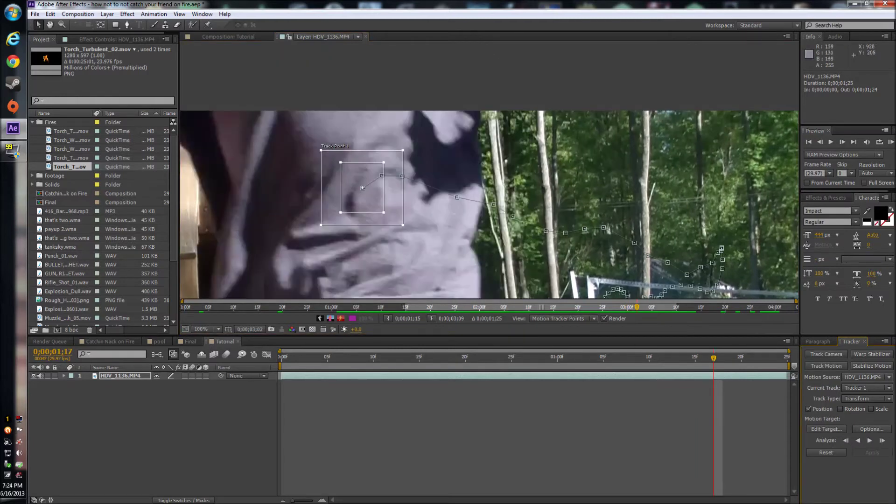
{"action": "left_click_drag", "start_coordinate": [362, 188], "coordinate": [345, 172]}
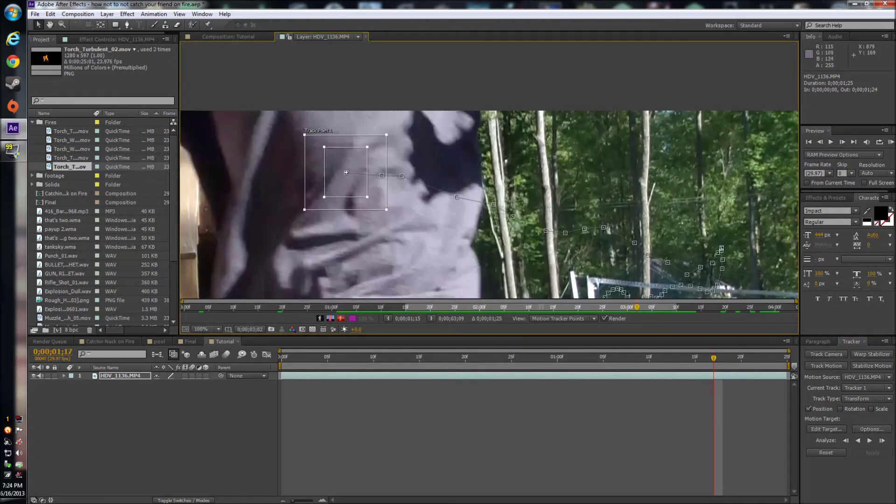
{"action": "left_click", "coordinate": [882, 440]}
{"action": "left_click_drag", "start_coordinate": [367, 249], "coordinate": [544, 239]}
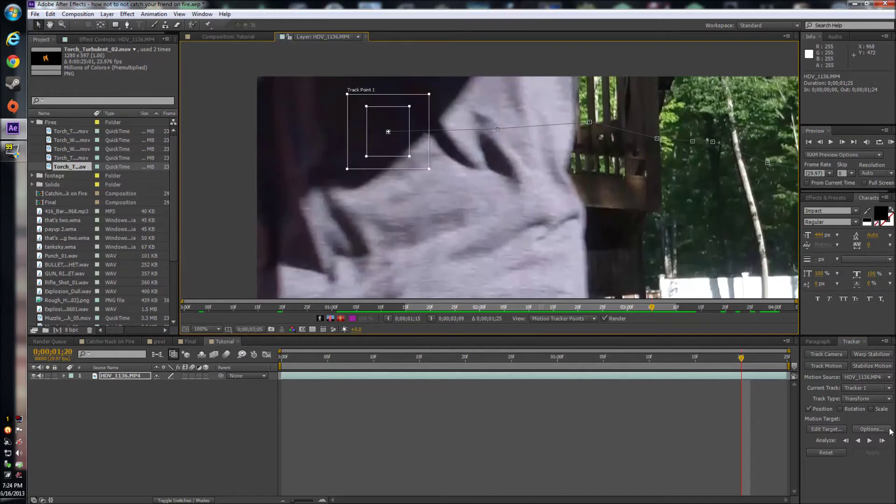
Step: Advance the track to 0;00;01;23 with one realignment, then deselect the footage layer
{"action": "left_click", "coordinate": [882, 440]}
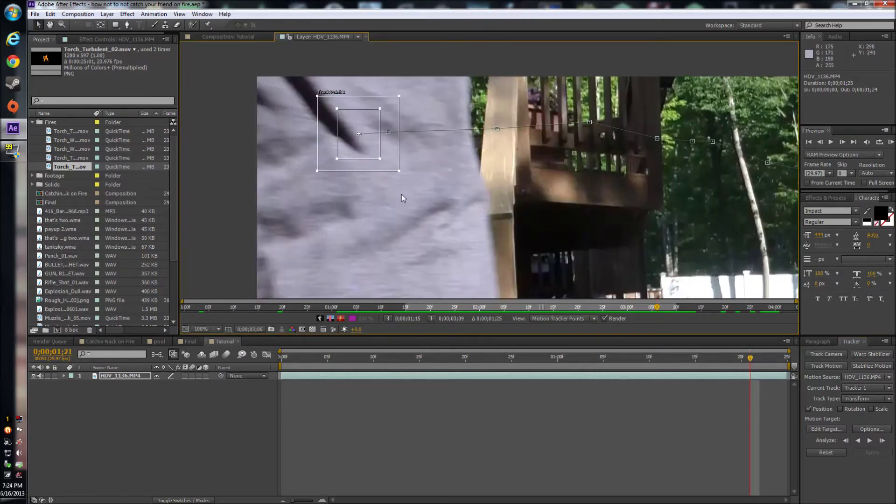
{"action": "left_click", "coordinate": [881, 441]}
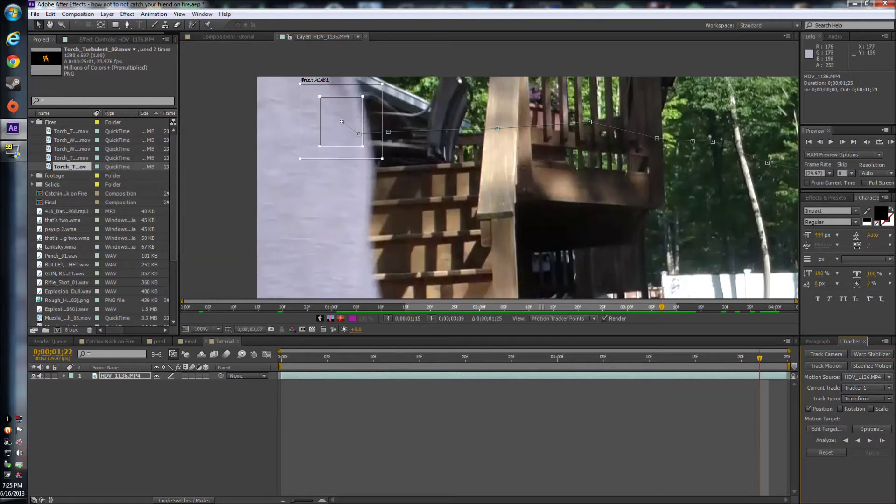
{"action": "left_click_drag", "start_coordinate": [342, 121], "coordinate": [303, 151]}
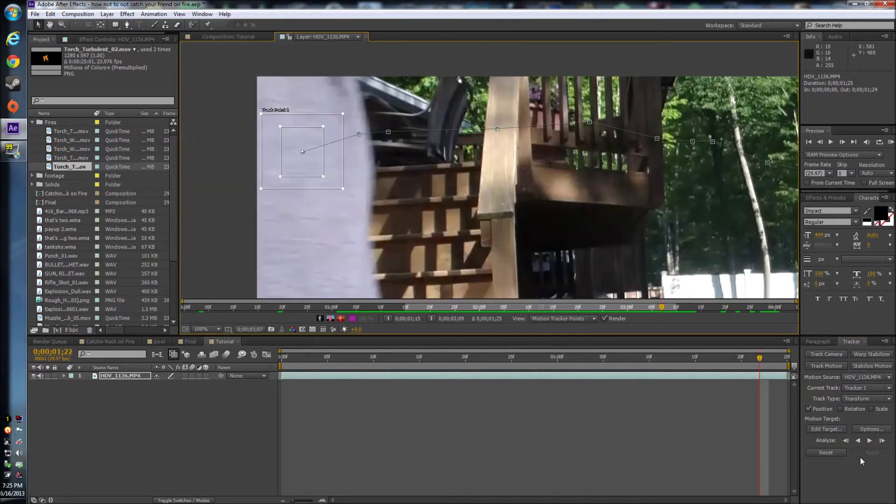
{"action": "left_click", "coordinate": [881, 441]}
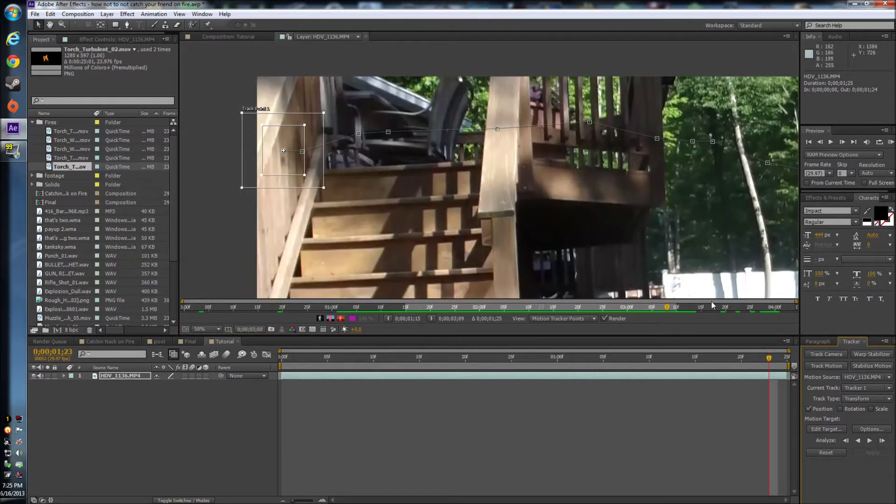
{"action": "scroll", "coordinate": [559, 217], "scroll_direction": "down", "scroll_amount": 1}
{"action": "scroll", "coordinate": [559, 217], "scroll_direction": "up", "scroll_amount": 2}
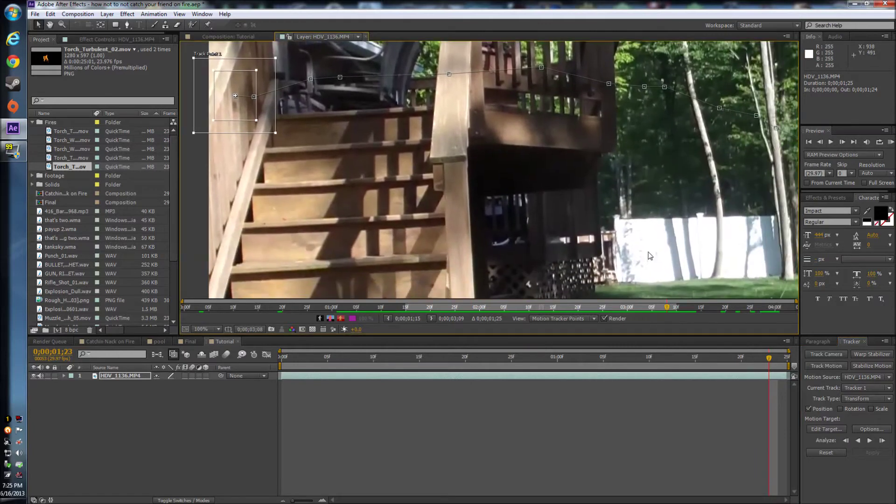
{"action": "left_click", "coordinate": [218, 407]}
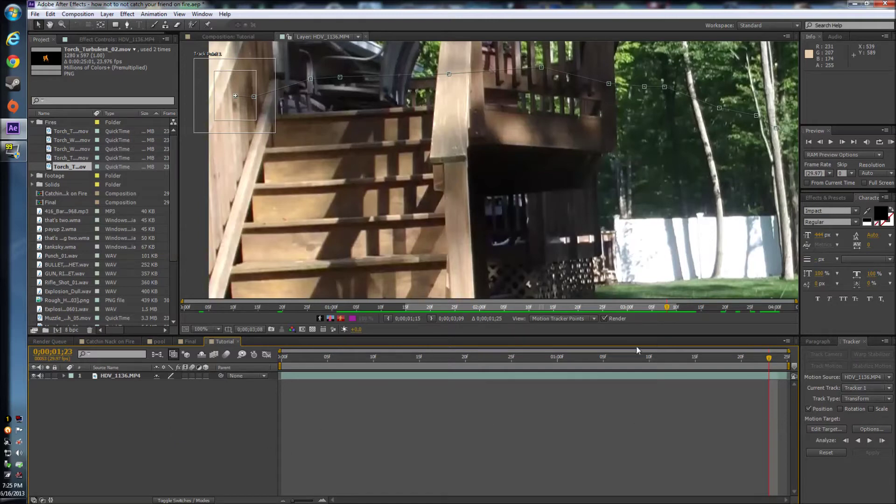
Step: Add a null object layer, Null 17, above HDV_1136.MP4 via Layer > New > Null Object
{"action": "left_click", "coordinate": [110, 14]}
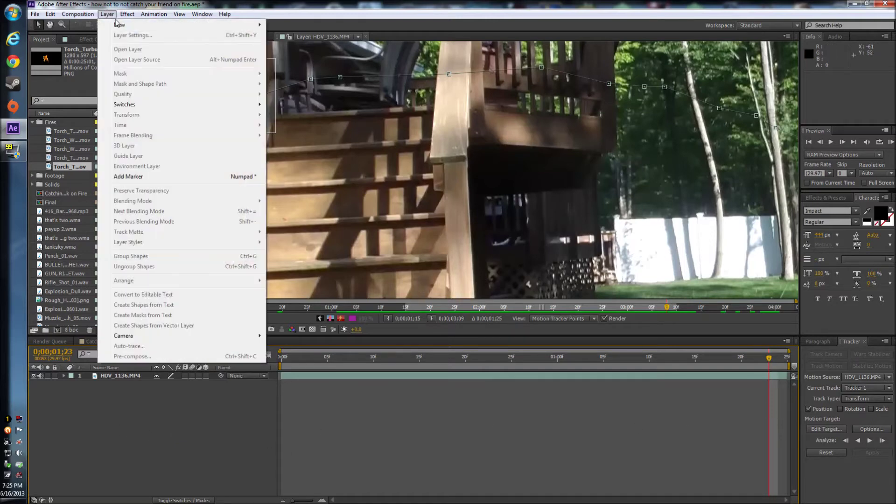
{"action": "mouse_move", "coordinate": [120, 25]}
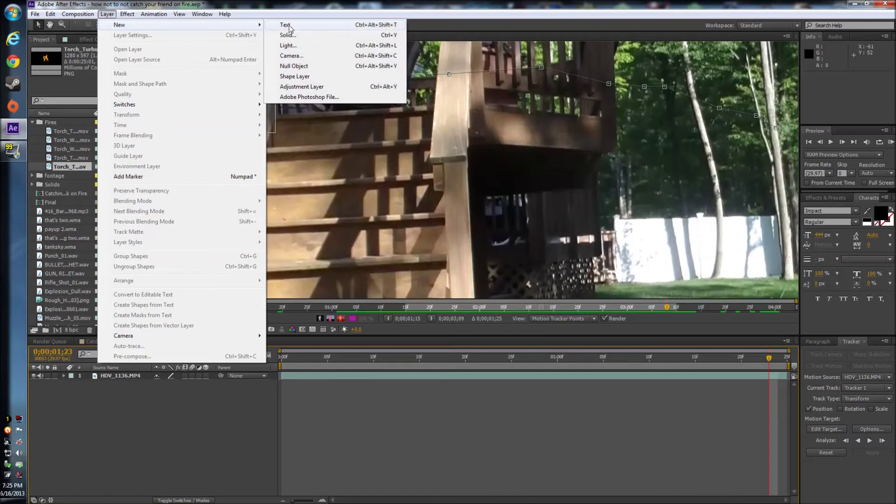
{"action": "left_click", "coordinate": [303, 67]}
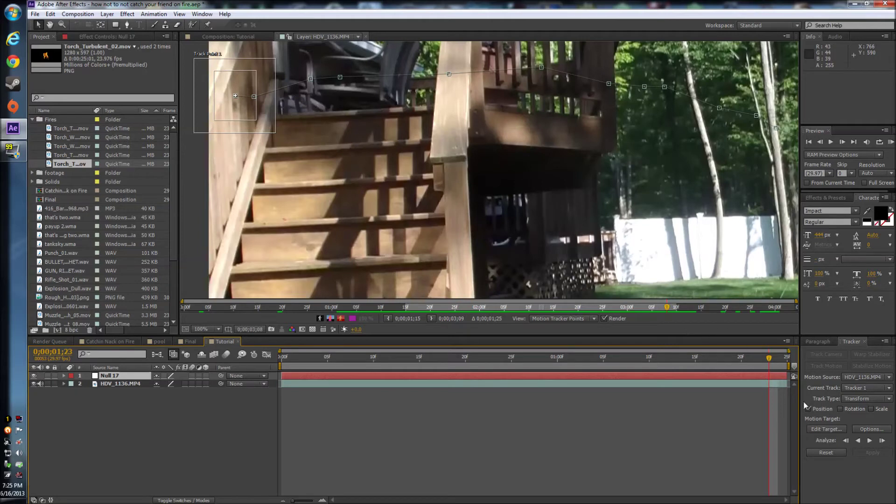
Step: Set Null 17 as the motion target for the tracker
{"action": "left_click", "coordinate": [839, 429]}
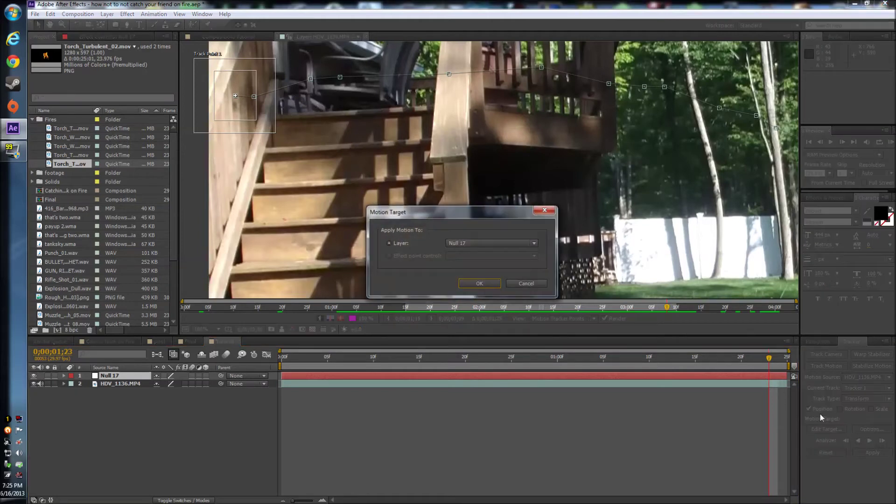
{"action": "left_click", "coordinate": [480, 244]}
{"action": "left_click", "coordinate": [455, 252]}
{"action": "left_click", "coordinate": [479, 283]}
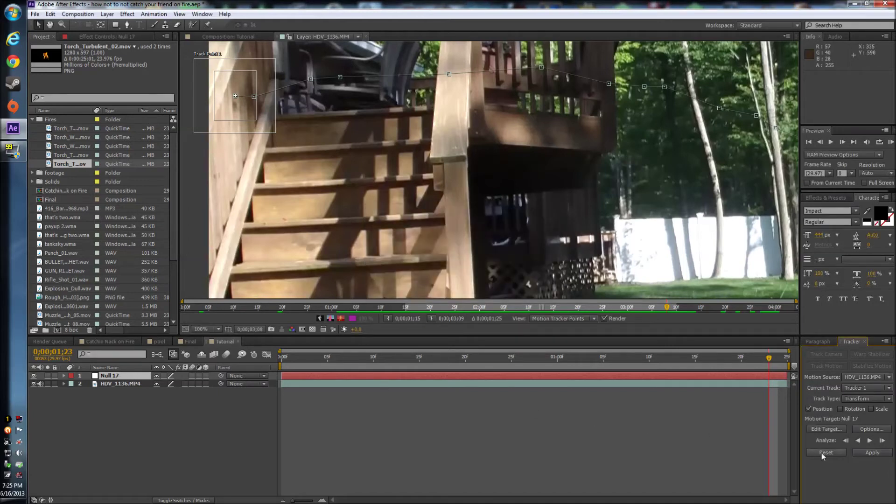
Step: Apply the track data to Null 17 in both X and Y dimensions
{"action": "left_click", "coordinate": [869, 452]}
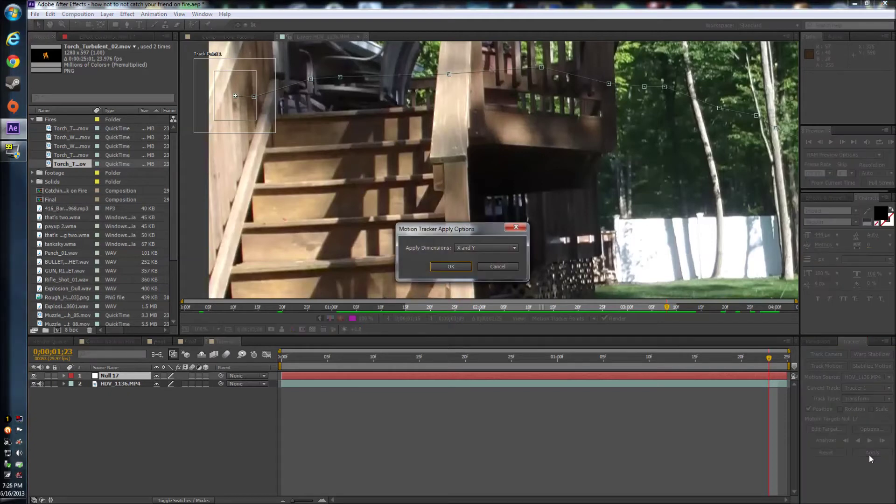
{"action": "left_click", "coordinate": [463, 248]}
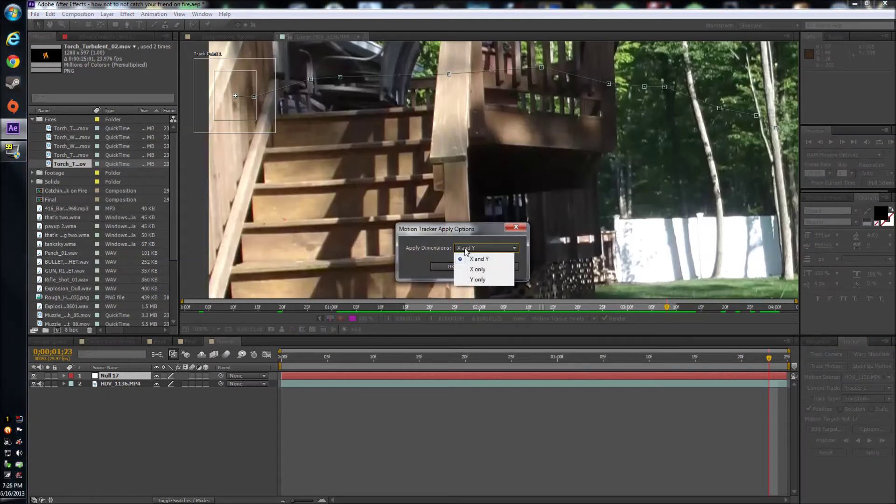
{"action": "left_click", "coordinate": [469, 251]}
{"action": "left_click", "coordinate": [450, 267]}
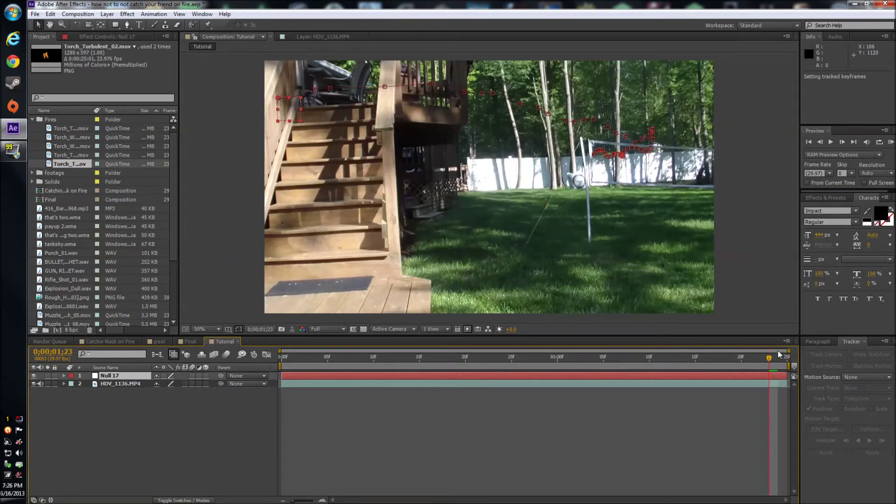
Step: Scrub back in the clip, turn off Null 17's visibility and deselect it
{"action": "left_click_drag", "start_coordinate": [770, 361], "coordinate": [704, 357]}
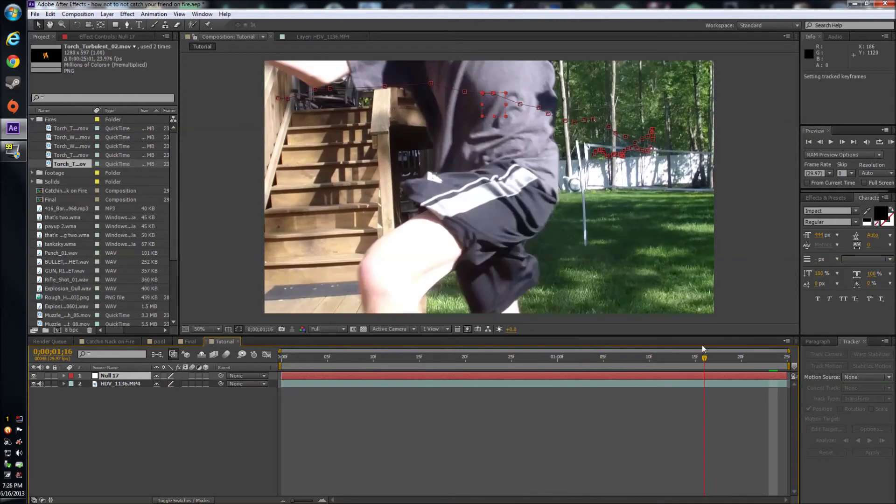
{"action": "left_click", "coordinate": [33, 375]}
{"action": "left_click", "coordinate": [122, 443]}
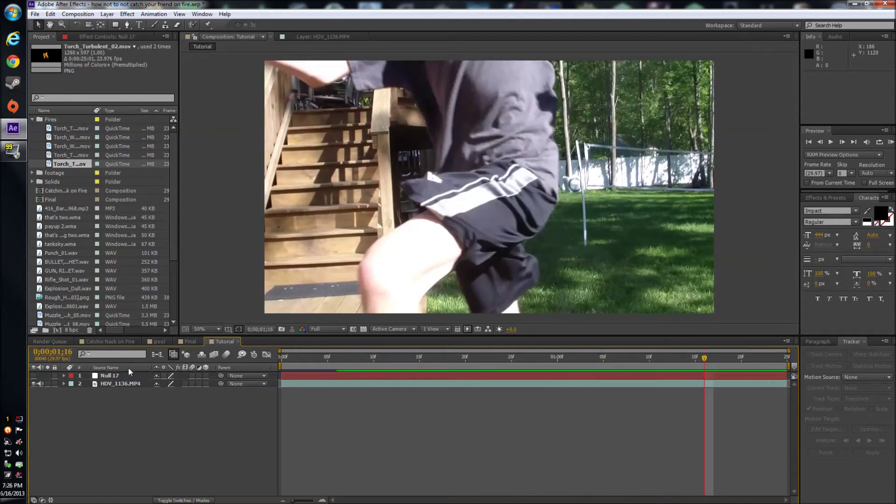
Step: Drag Torch_Turbulent_03.mov from the Fires folder to the top of the timeline, then scrub back
{"action": "left_click", "coordinate": [69, 130]}
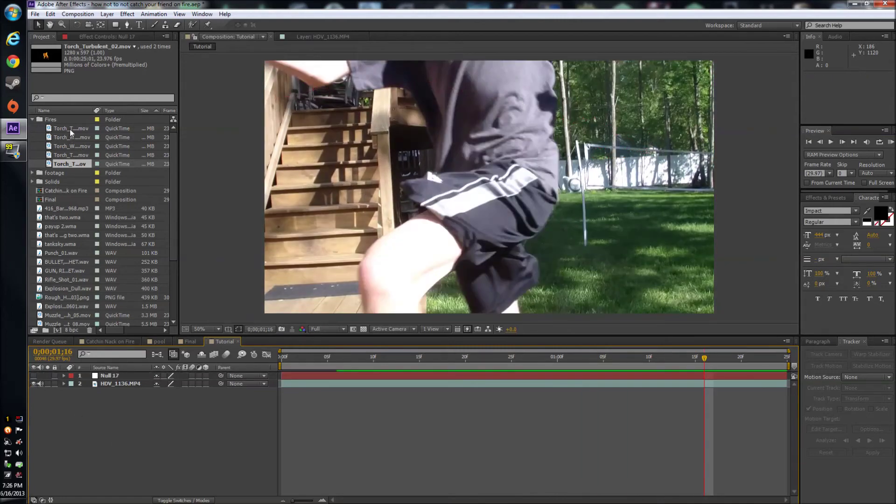
{"action": "left_click", "coordinate": [66, 157]}
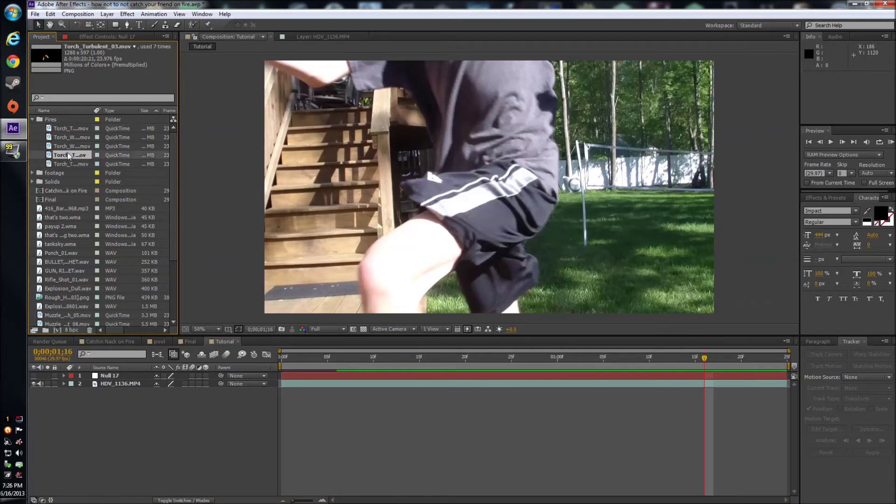
{"action": "left_click_drag", "start_coordinate": [68, 157], "coordinate": [133, 373]}
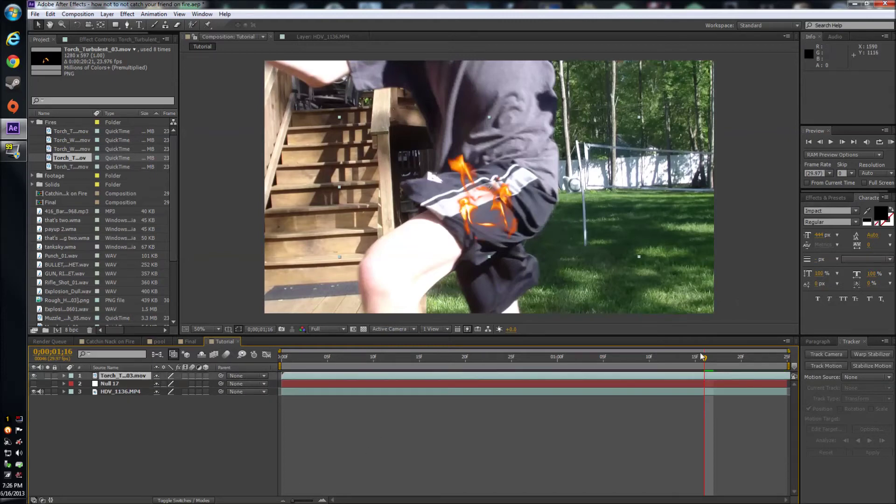
{"action": "left_click_drag", "start_coordinate": [705, 364], "coordinate": [604, 358]}
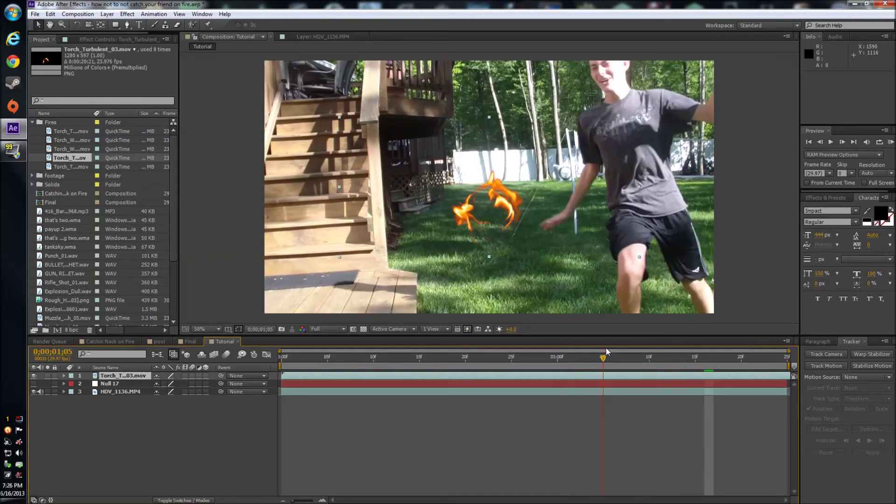
{"action": "left_click", "coordinate": [825, 198]}
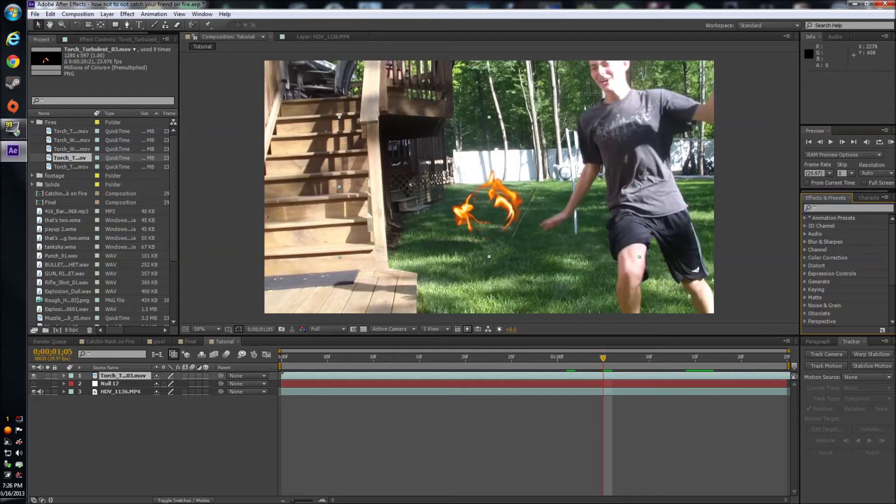
Step: Apply Levels to Torch_Turbulent_03.mov with Input Black -86.7 and Input White 158.4 to brighten the flames
{"action": "type", "text": "levles"}
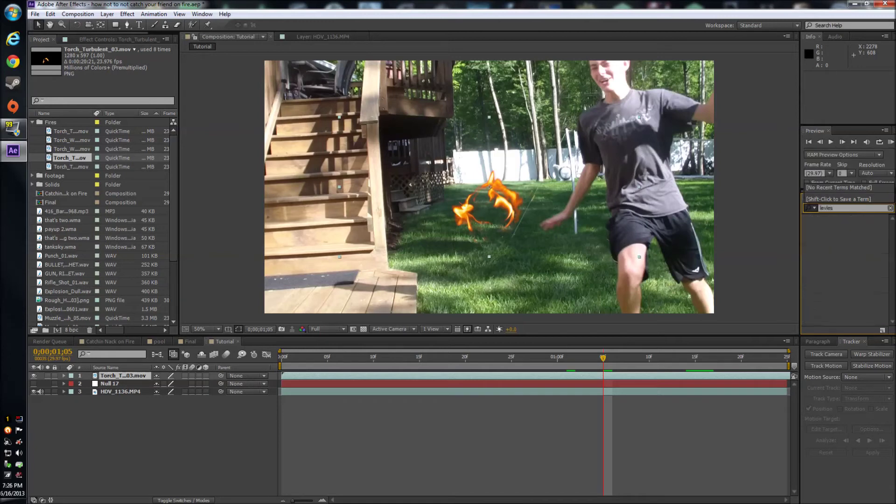
{"action": "key", "text": "BackSpace"}
{"action": "key", "text": "BackSpace"}
{"action": "key", "text": "BackSpace"}
{"action": "type", "text": "els"}
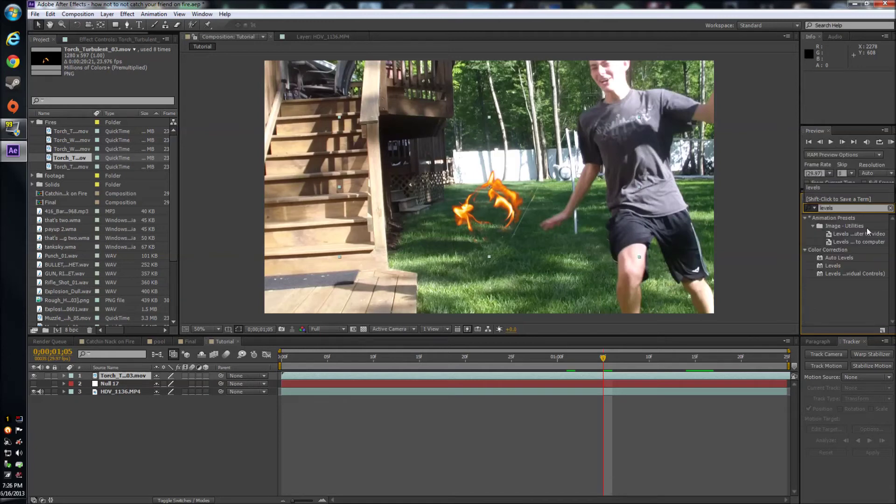
{"action": "left_click_drag", "start_coordinate": [839, 266], "coordinate": [112, 377]}
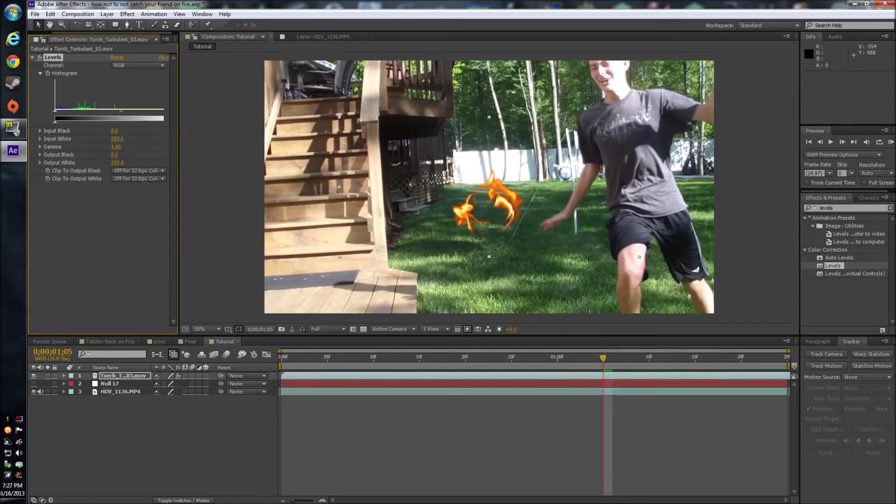
{"action": "left_click_drag", "start_coordinate": [117, 139], "coordinate": [118, 139]}
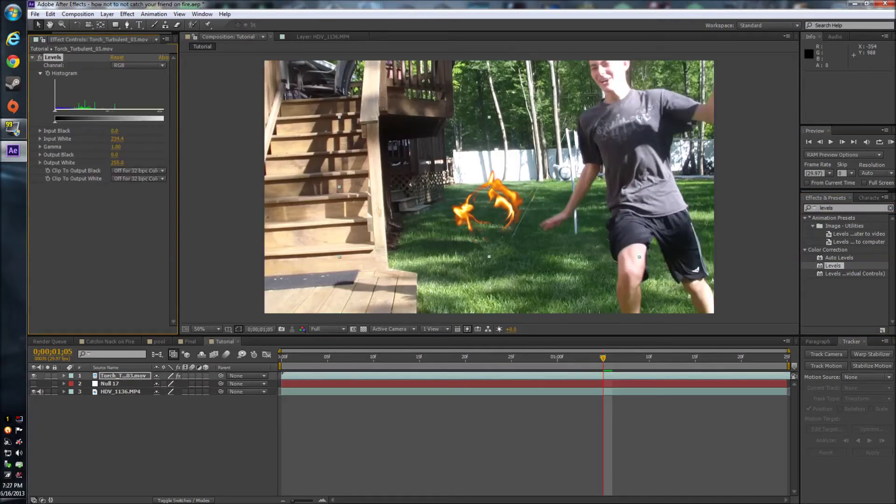
{"action": "left_click_drag", "start_coordinate": [160, 111], "coordinate": [119, 110]}
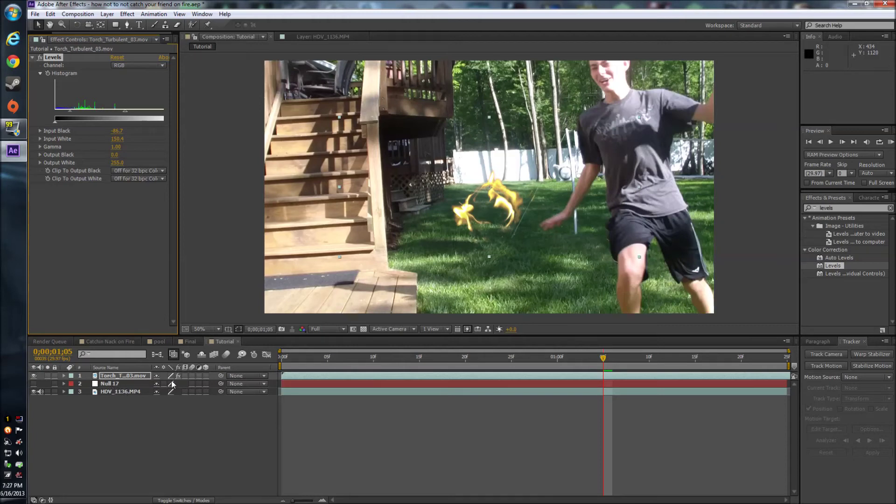
{"action": "left_click", "coordinate": [222, 379]}
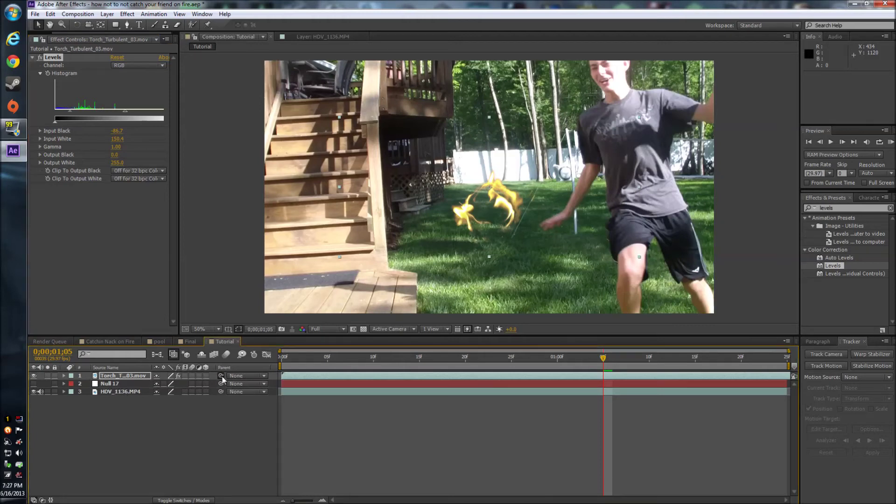
Step: Set Torch_Turbulent_03.mov's parent to 2. Null 17 so it follows the tracked shirt
{"action": "left_click_drag", "start_coordinate": [212, 376], "coordinate": [111, 385]}
{"action": "left_click", "coordinate": [242, 377]}
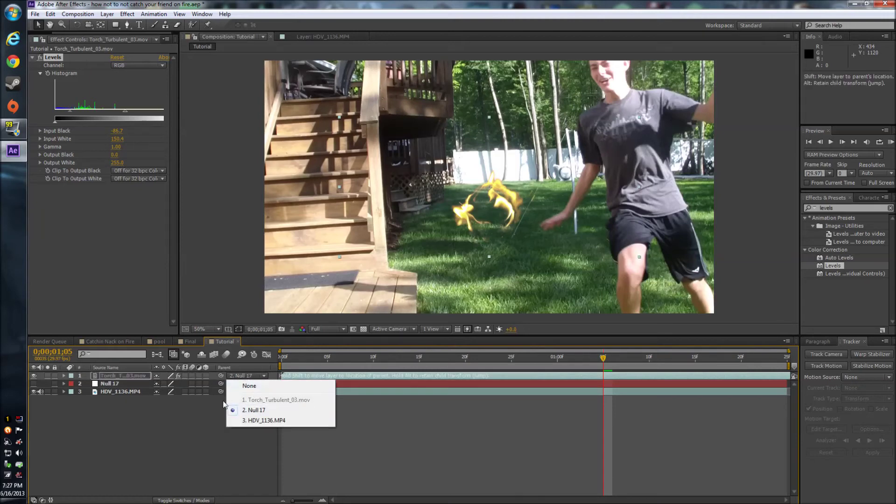
{"action": "left_click", "coordinate": [254, 410]}
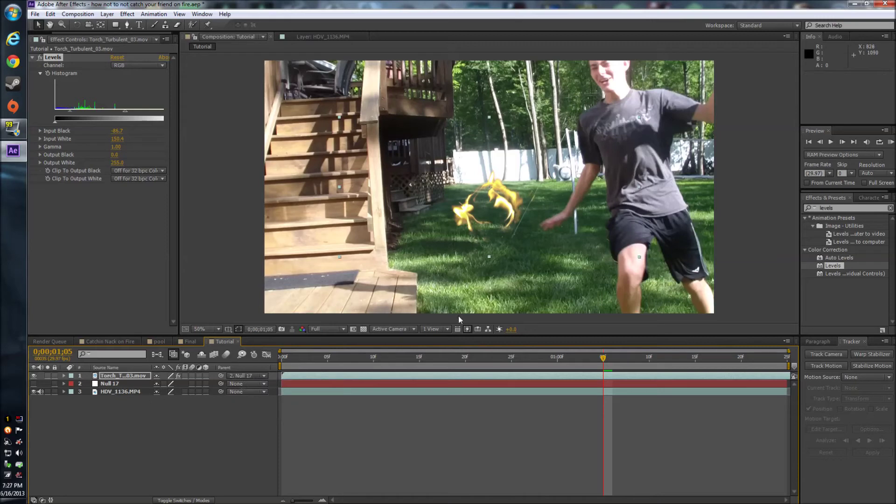
Step: Place the flames on the man's chest, enlarge and stretch them taller, and tilt them -4.4°
{"action": "left_click_drag", "start_coordinate": [489, 203], "coordinate": [620, 155]}
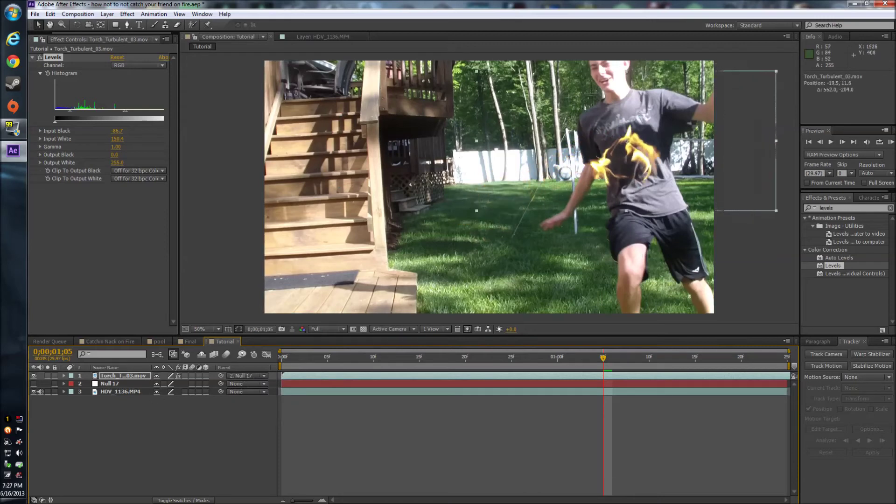
{"action": "key", "text": "comma"}
{"action": "left_click_drag", "start_coordinate": [633, 198], "coordinate": [652, 239]}
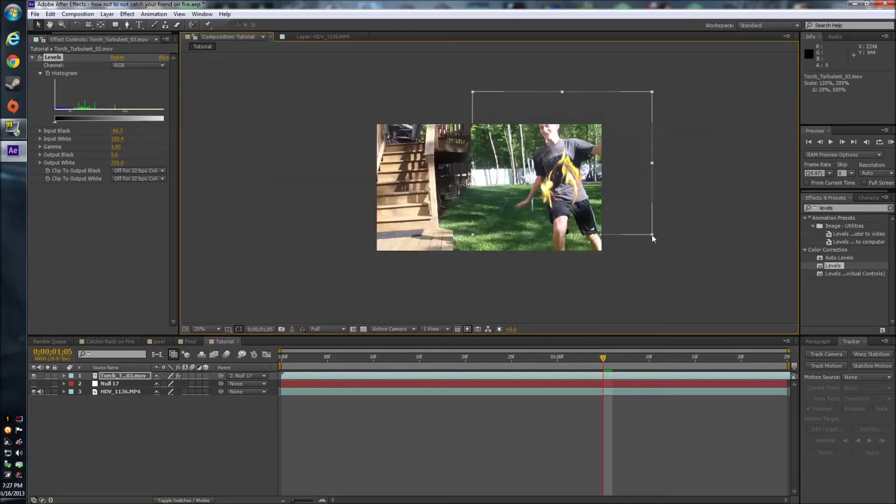
{"action": "left_click_drag", "start_coordinate": [625, 201], "coordinate": [628, 188]}
{"action": "left_click", "coordinate": [77, 25]}
{"action": "left_click_drag", "start_coordinate": [483, 158], "coordinate": [483, 165]}
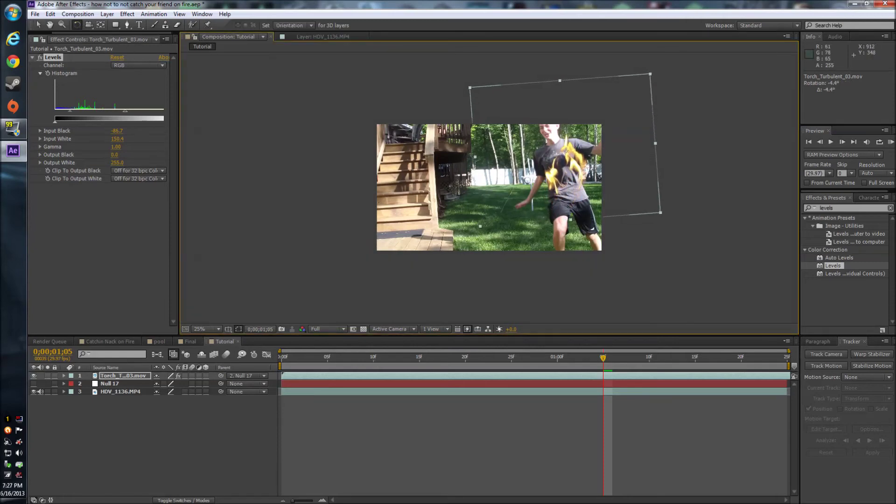
{"action": "left_click", "coordinate": [37, 23]}
{"action": "left_click_drag", "start_coordinate": [577, 161], "coordinate": [576, 163]}
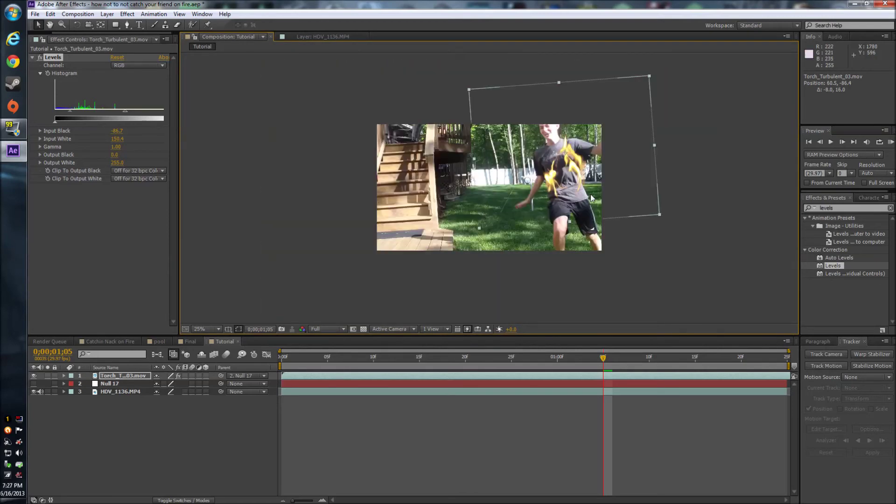
Step: Scrub back near the clip start and zoom the composition to 50% to check the flames
{"action": "left_click_drag", "start_coordinate": [591, 354], "coordinate": [548, 351]}
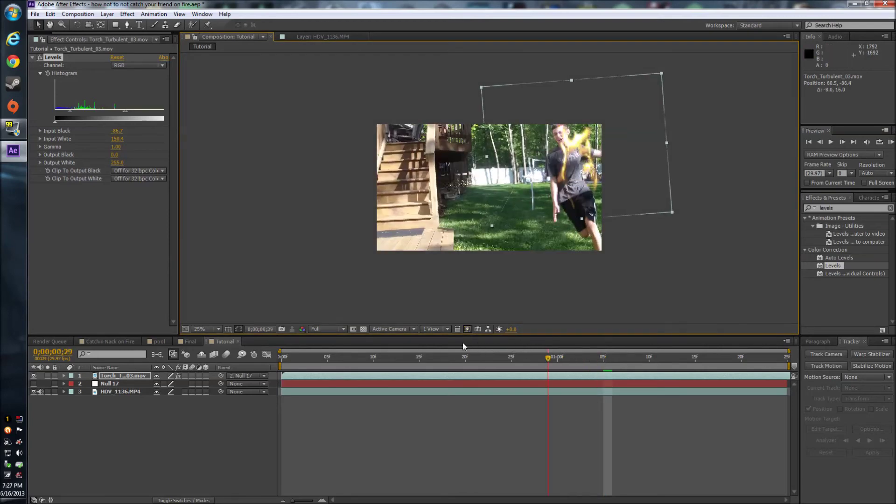
{"action": "left_click_drag", "start_coordinate": [463, 347], "coordinate": [281, 357]}
{"action": "scroll", "coordinate": [521, 202], "scroll_direction": "up", "scroll_amount": 1}
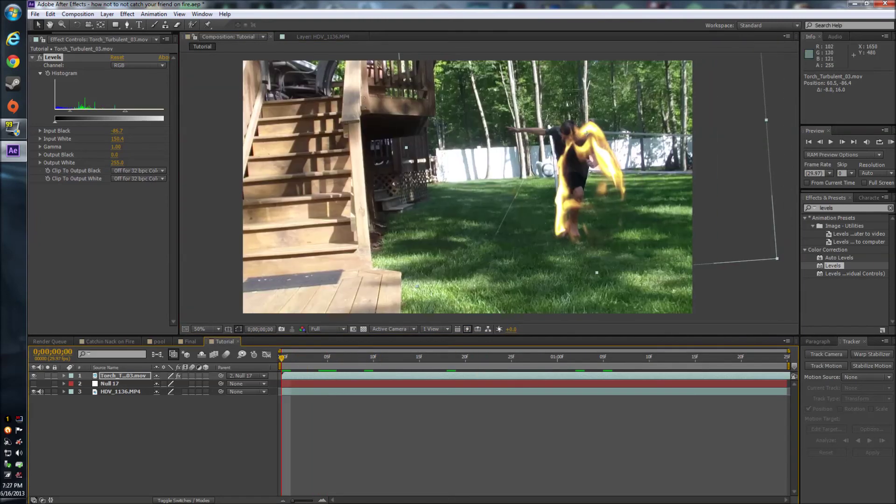
{"action": "left_click_drag", "start_coordinate": [652, 202], "coordinate": [521, 202]}
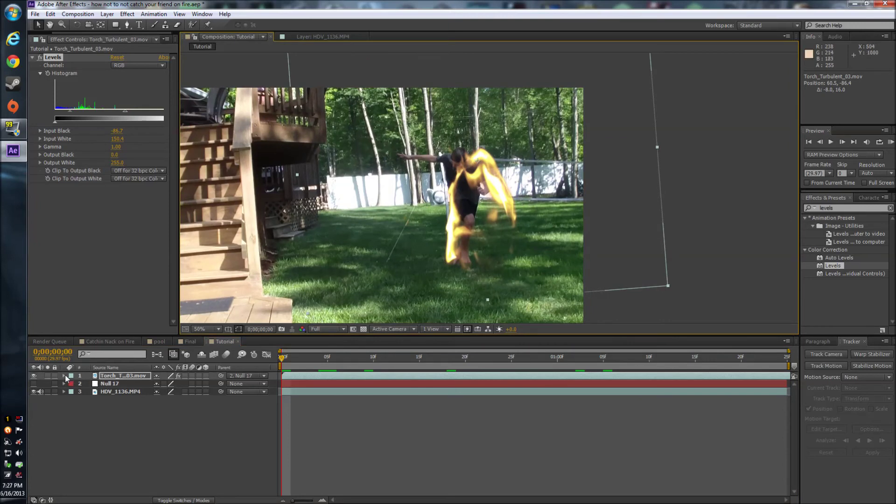
{"action": "left_click", "coordinate": [64, 376]}
Step: Keyframe the fire layer's Scale at 62.5, 103.2% and its Position on the man's shirt
{"action": "left_click", "coordinate": [72, 391]}
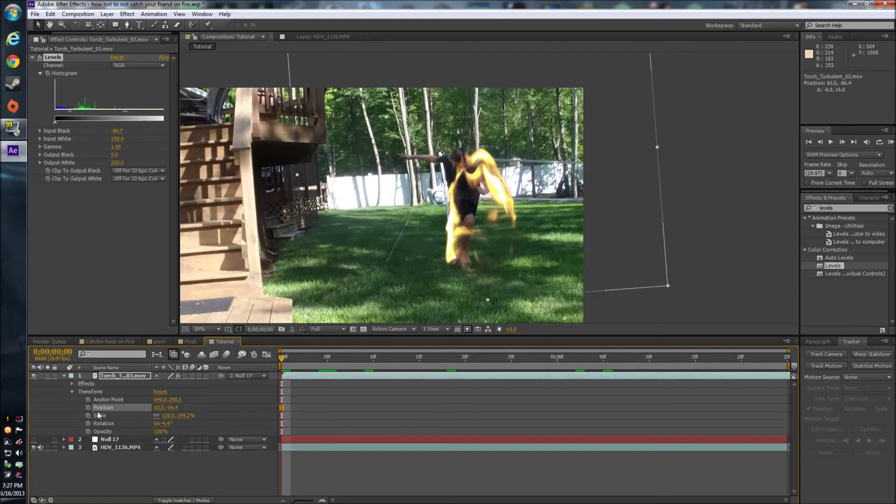
{"action": "left_click", "coordinate": [88, 416]}
{"action": "left_click_drag", "start_coordinate": [168, 415], "coordinate": [141, 415]}
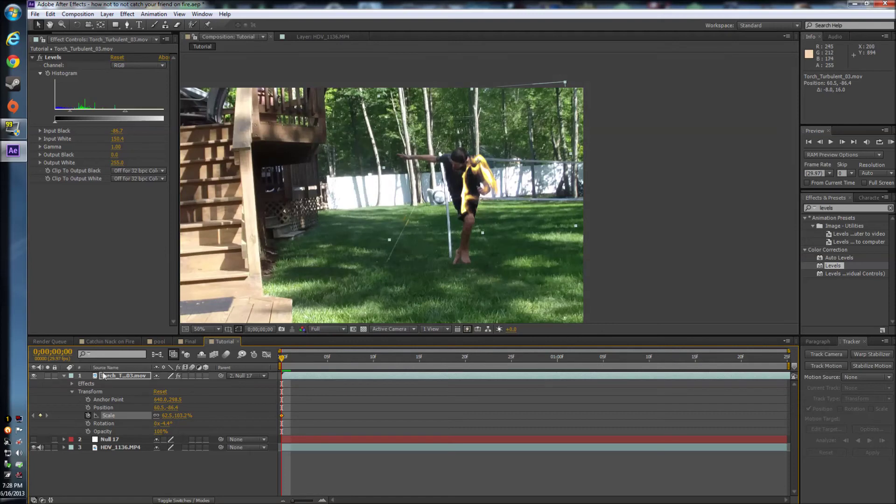
{"action": "left_click", "coordinate": [88, 407]}
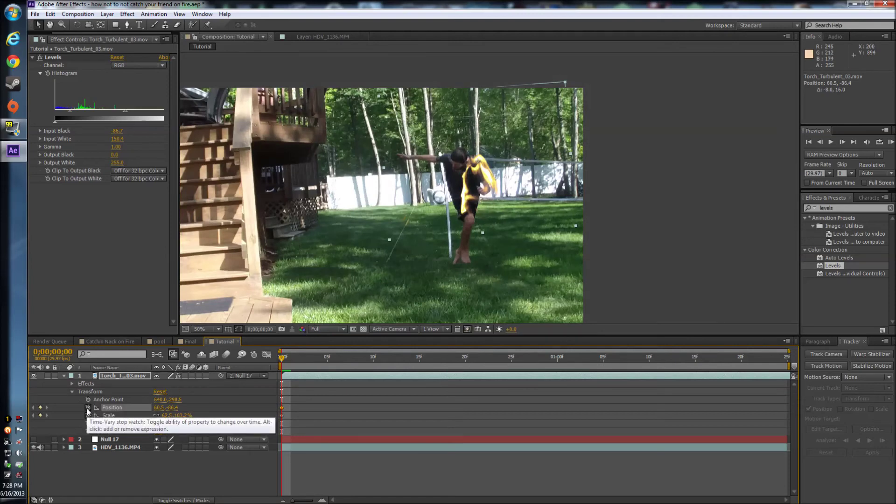
{"action": "left_click_drag", "start_coordinate": [527, 175], "coordinate": [471, 190]}
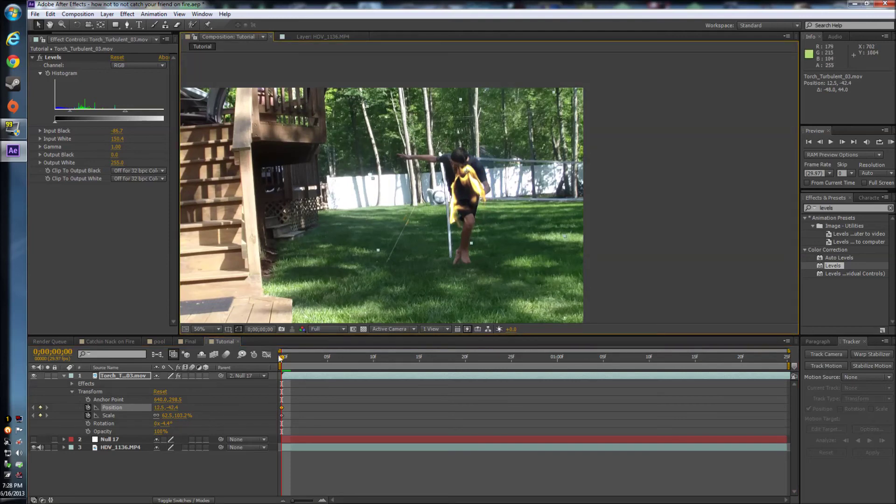
Step: Add later keyframes growing the flames to 107.3, 177.2%, then 191.5, 316.2% at 0;00;01;08, moving them up the chest
{"action": "left_click_drag", "start_coordinate": [282, 363], "coordinate": [504, 349]}
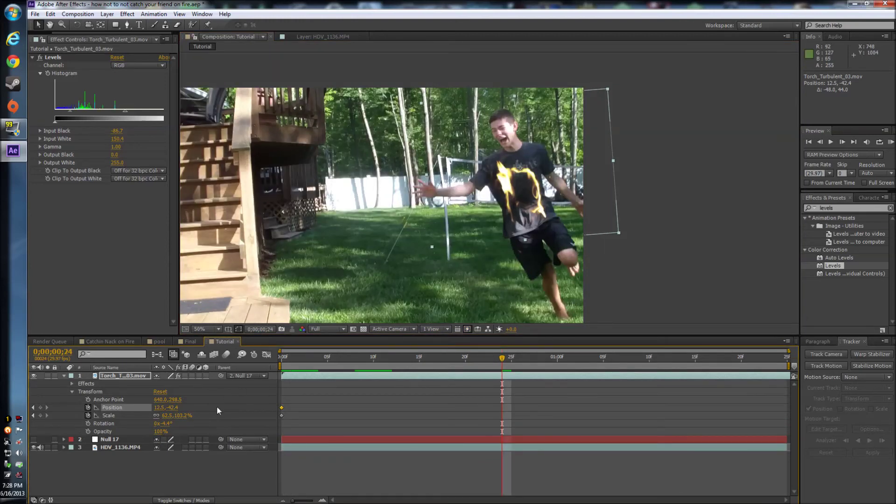
{"action": "left_click_drag", "start_coordinate": [168, 415], "coordinate": [188, 415]}
{"action": "left_click_drag", "start_coordinate": [526, 206], "coordinate": [528, 188]}
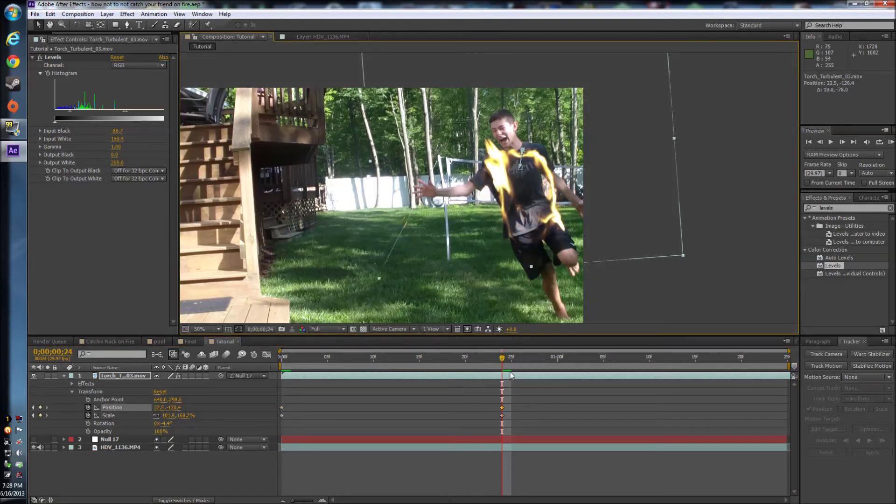
{"action": "left_click_drag", "start_coordinate": [511, 358], "coordinate": [630, 352]}
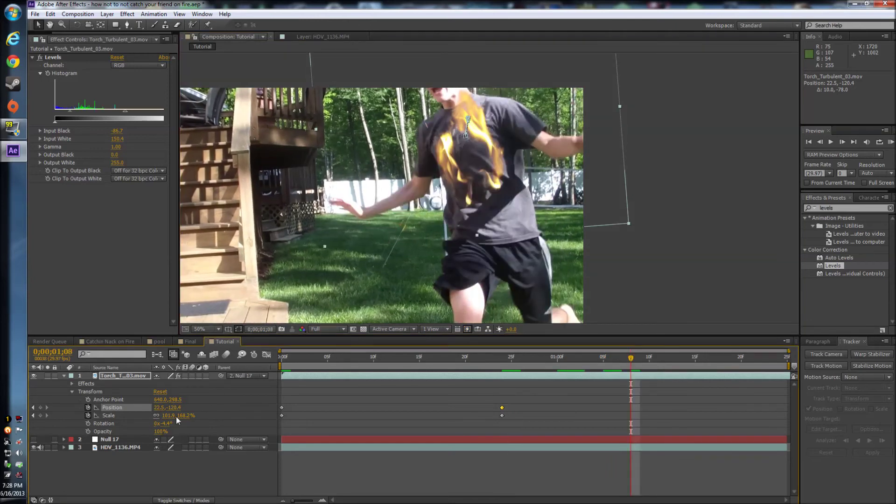
{"action": "left_click_drag", "start_coordinate": [179, 415], "coordinate": [330, 302]}
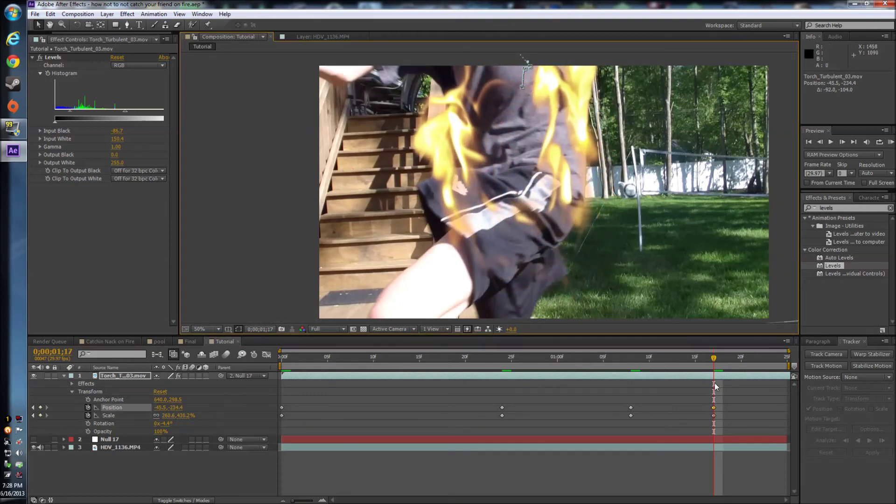
{"action": "left_click_drag", "start_coordinate": [714, 357], "coordinate": [770, 347]}
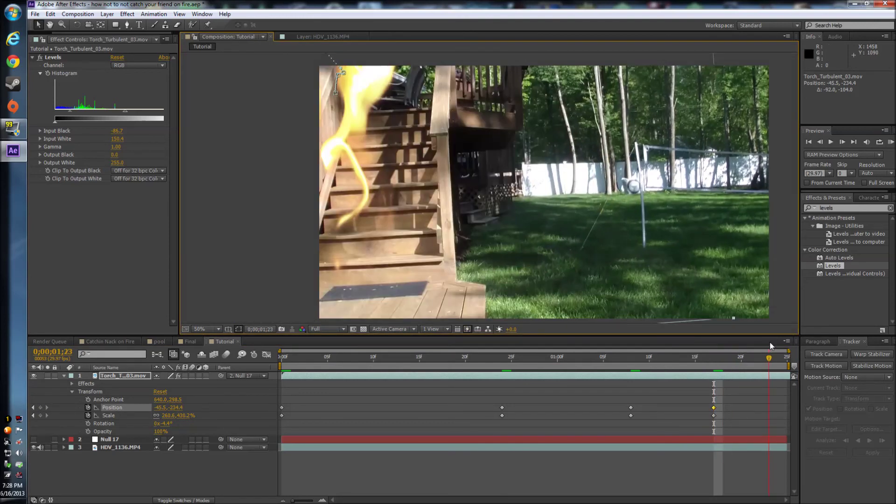
Step: Scrub back through the burn animation to review it
{"action": "left_click_drag", "start_coordinate": [737, 350], "coordinate": [704, 350]}
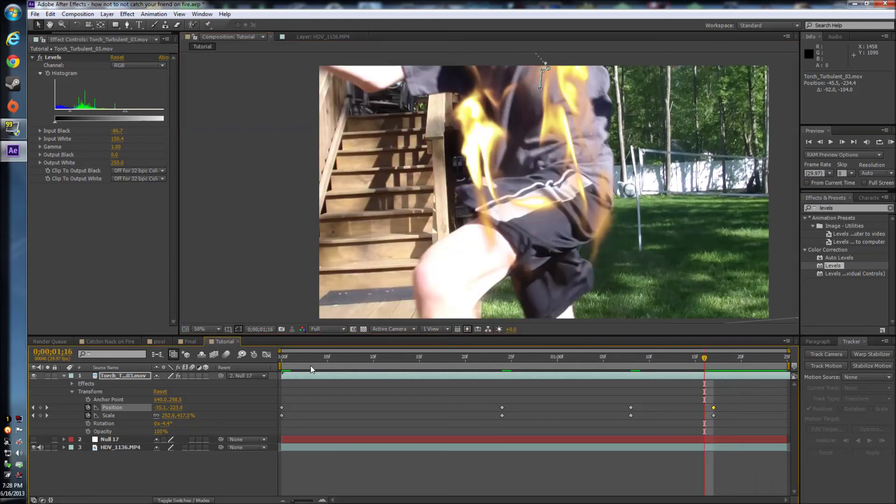
{"action": "left_click", "coordinate": [64, 376]}
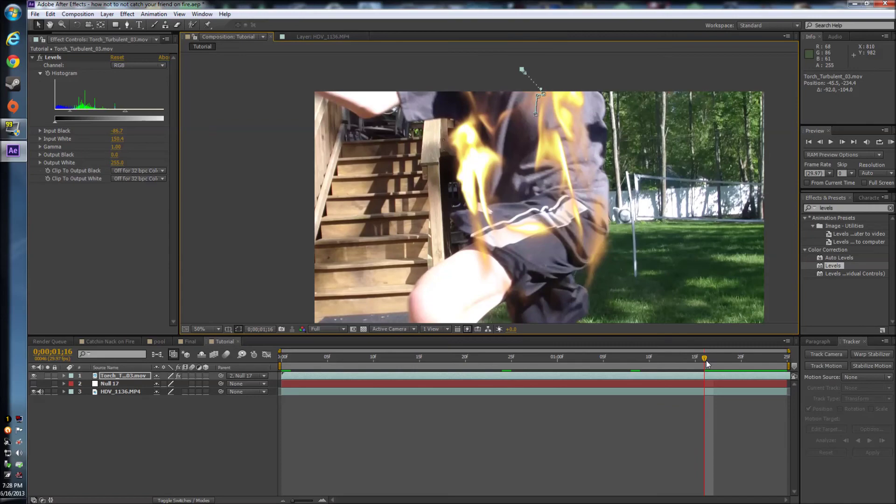
{"action": "left_click_drag", "start_coordinate": [706, 364], "coordinate": [415, 340]}
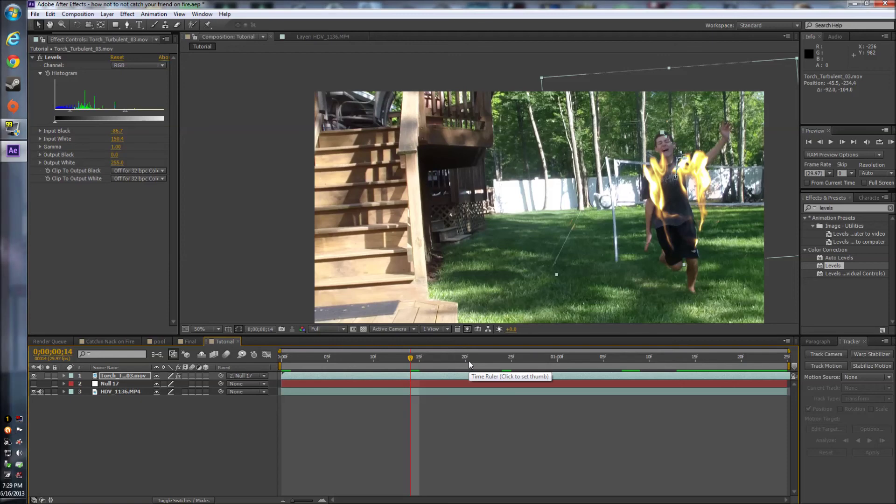
{"action": "left_click_drag", "start_coordinate": [388, 362], "coordinate": [282, 359]}
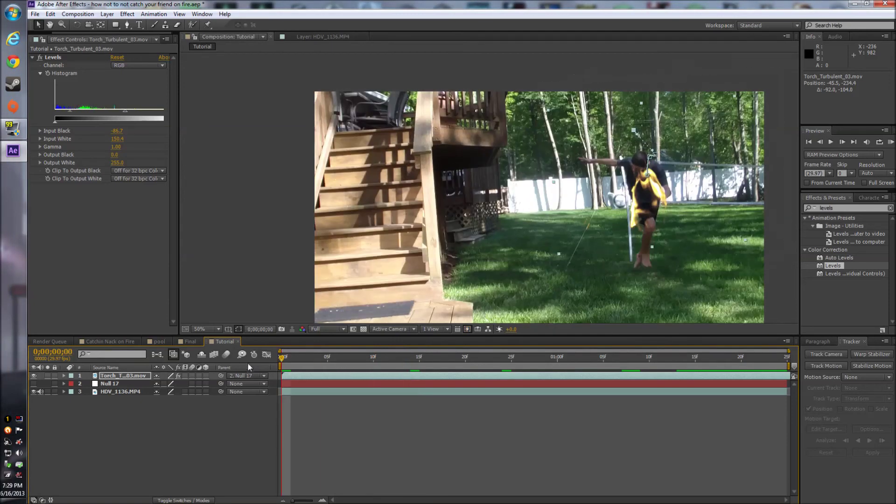
{"action": "left_click", "coordinate": [127, 391]}
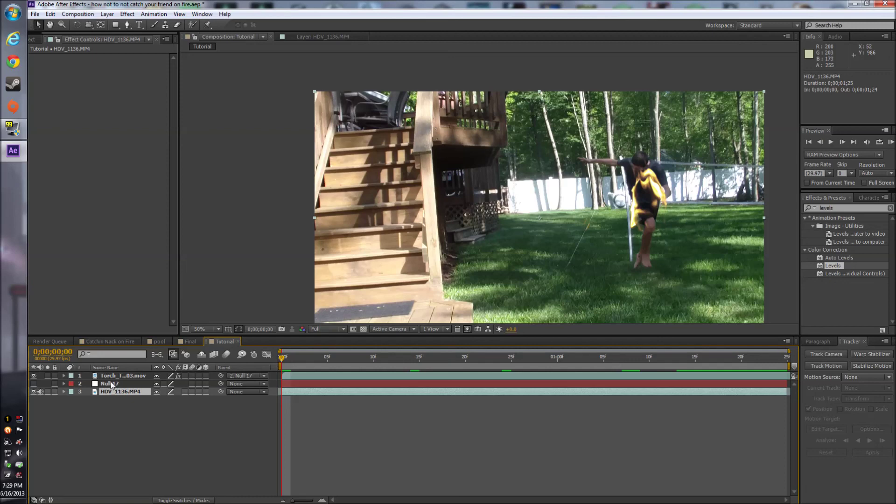
{"action": "left_click", "coordinate": [890, 143]}
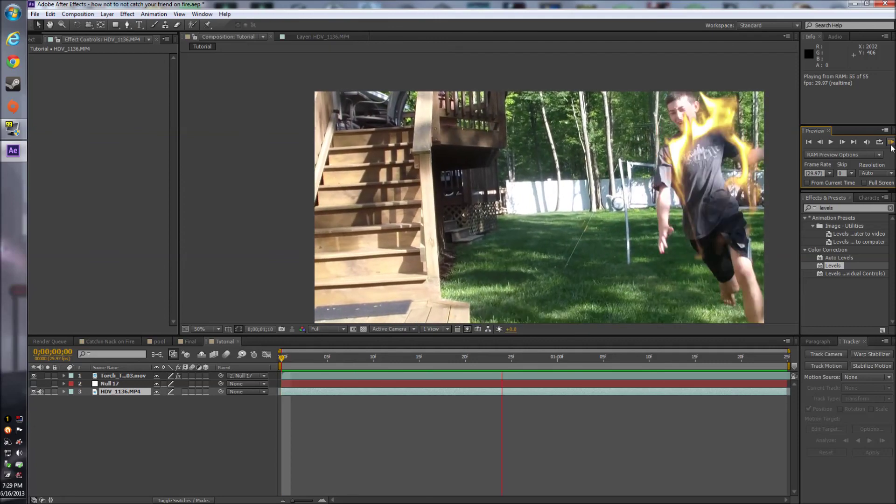
{"action": "key", "text": "space"}
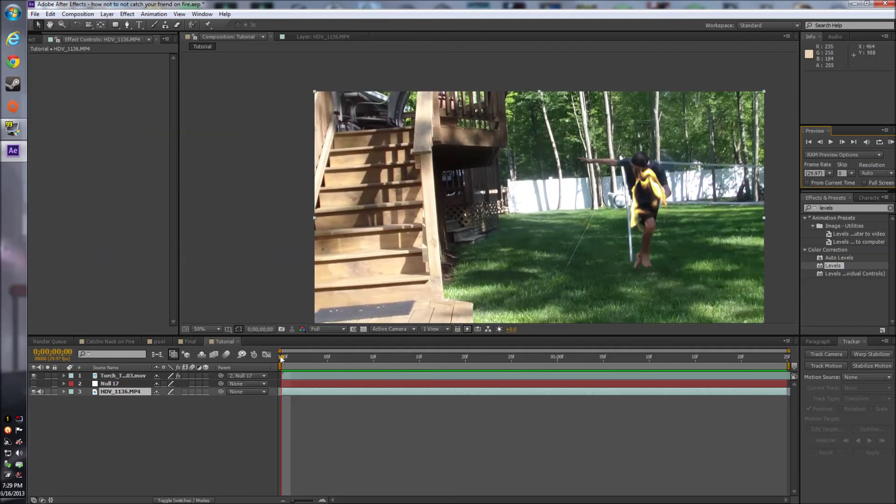
{"action": "left_click_drag", "start_coordinate": [281, 358], "coordinate": [468, 348]}
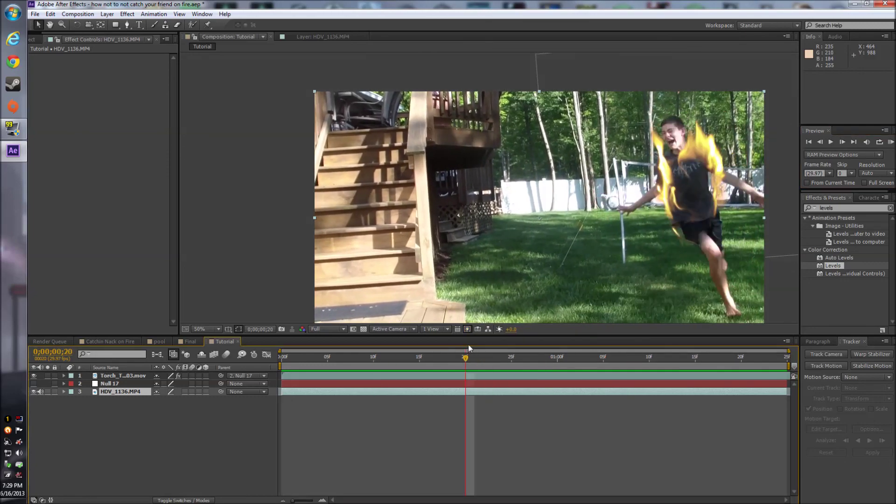